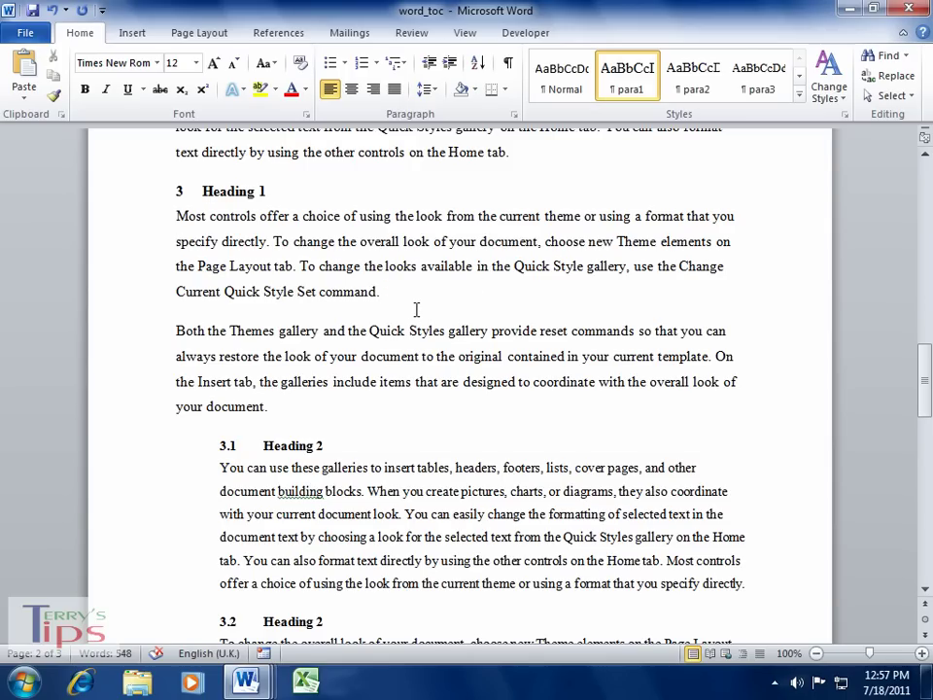
- Paste the copied screenshot into a new paragraph after section 3's first paragraph and shrink it to about two thirds of its width
{"action": "left_click", "coordinate": [416, 309]}
{"action": "key", "text": "Return"}
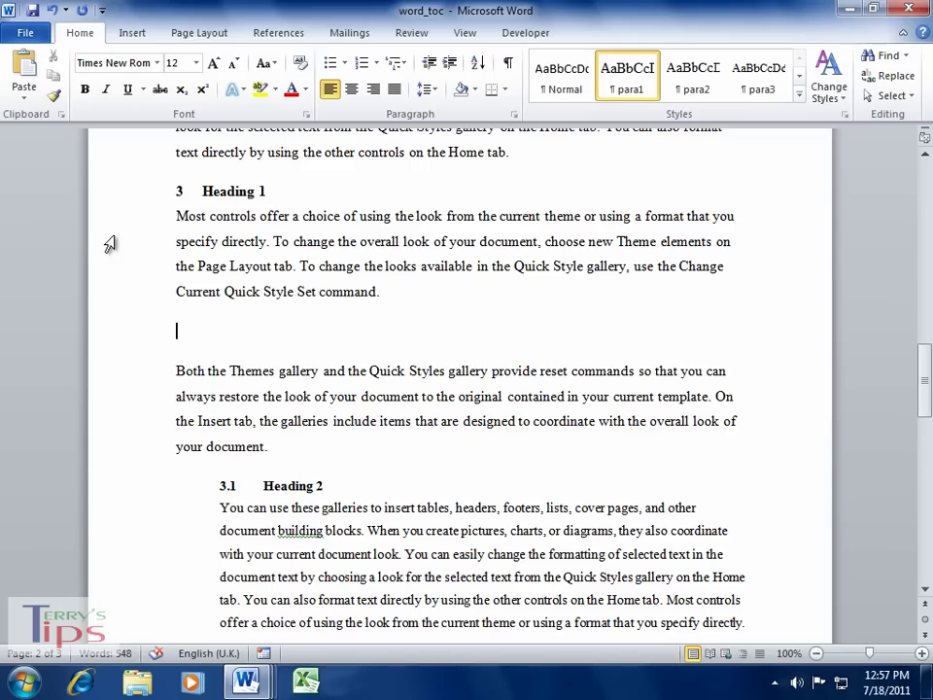
{"action": "right_click", "coordinate": [192, 331]}
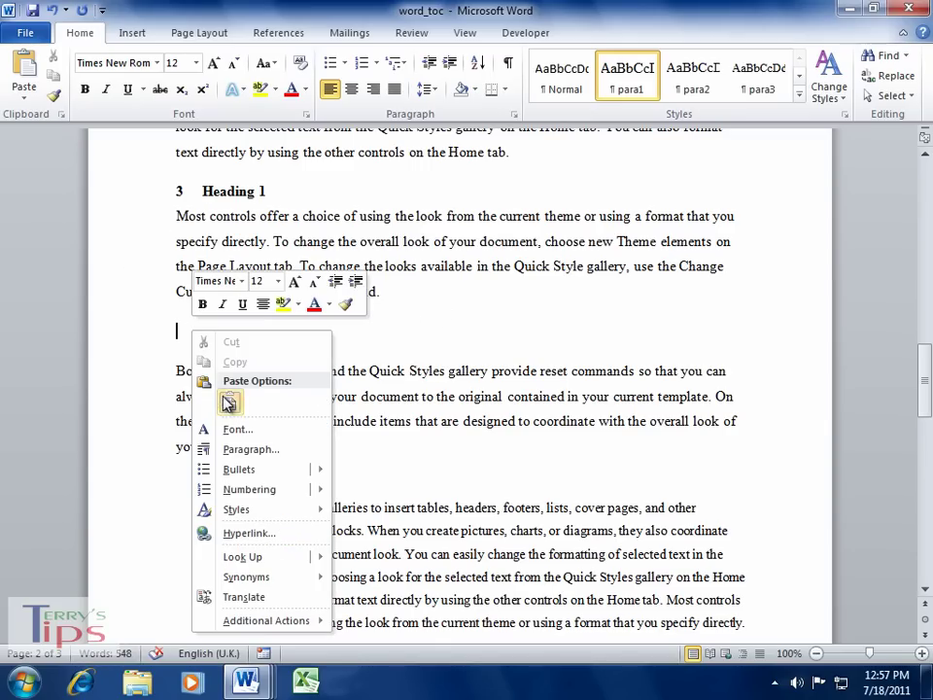
{"action": "left_click", "coordinate": [201, 403]}
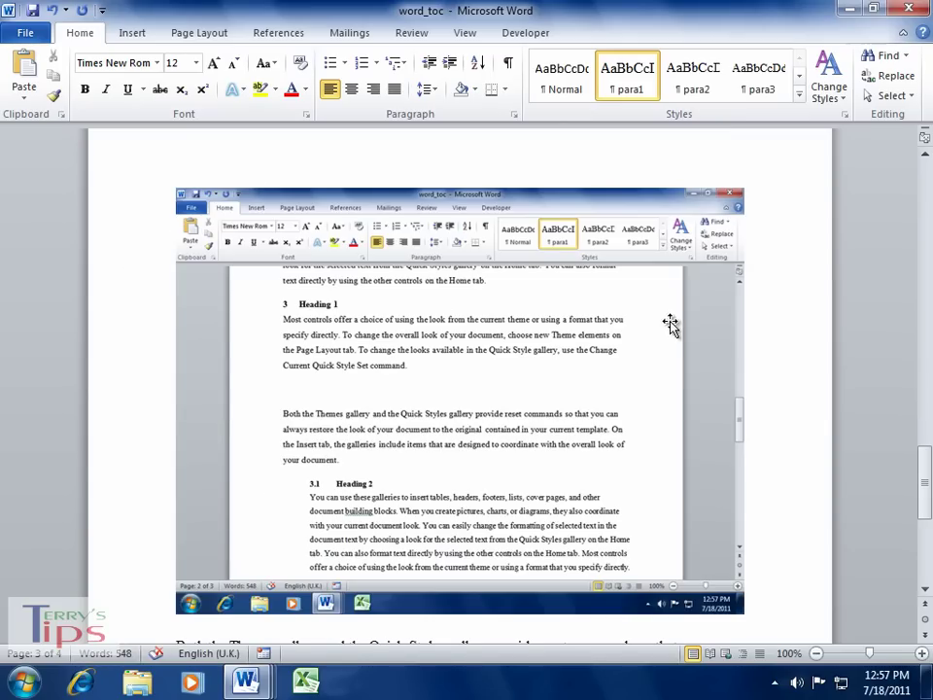
{"action": "left_click", "coordinate": [670, 292]}
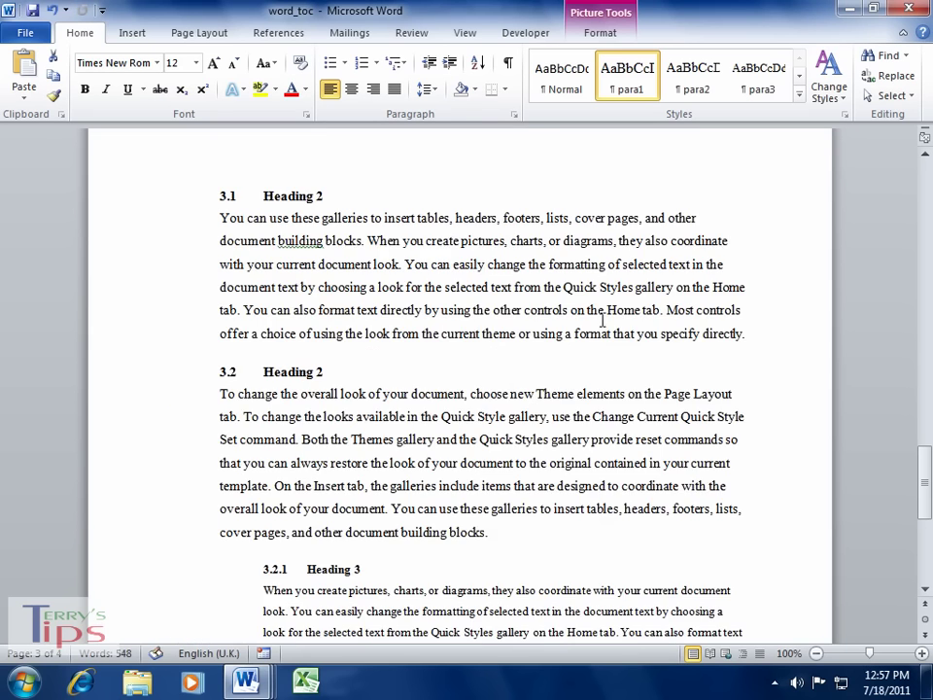
{"action": "scroll", "coordinate": [603, 321], "scroll_direction": "up", "scroll_amount": 10}
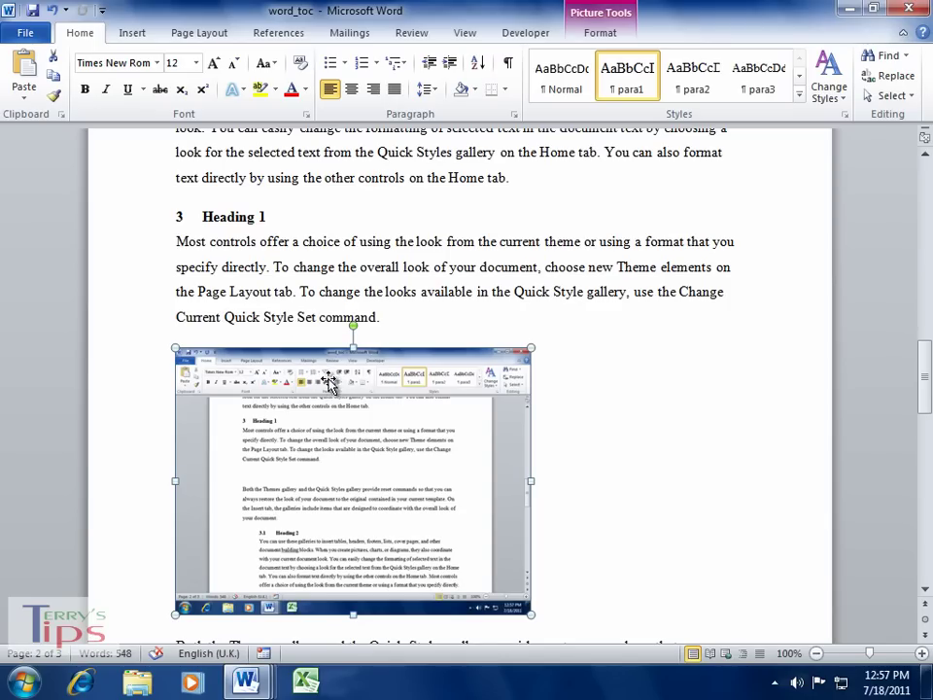
- Insert the caption "Figure 1: Screen capture" with the Figure label above the selected screenshot
{"action": "left_click", "coordinate": [298, 35]}
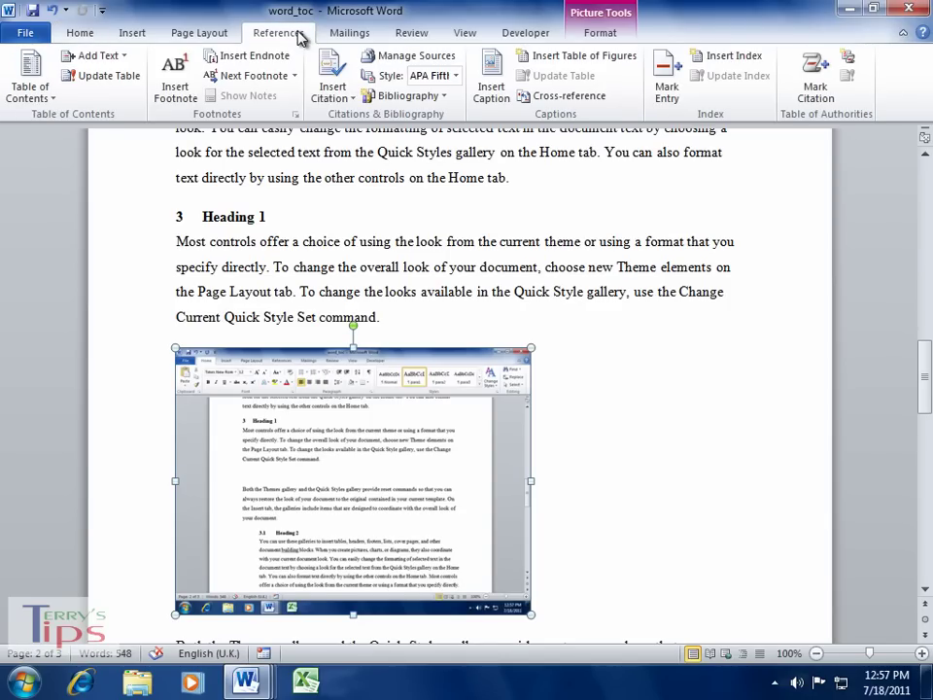
{"action": "left_click", "coordinate": [493, 93]}
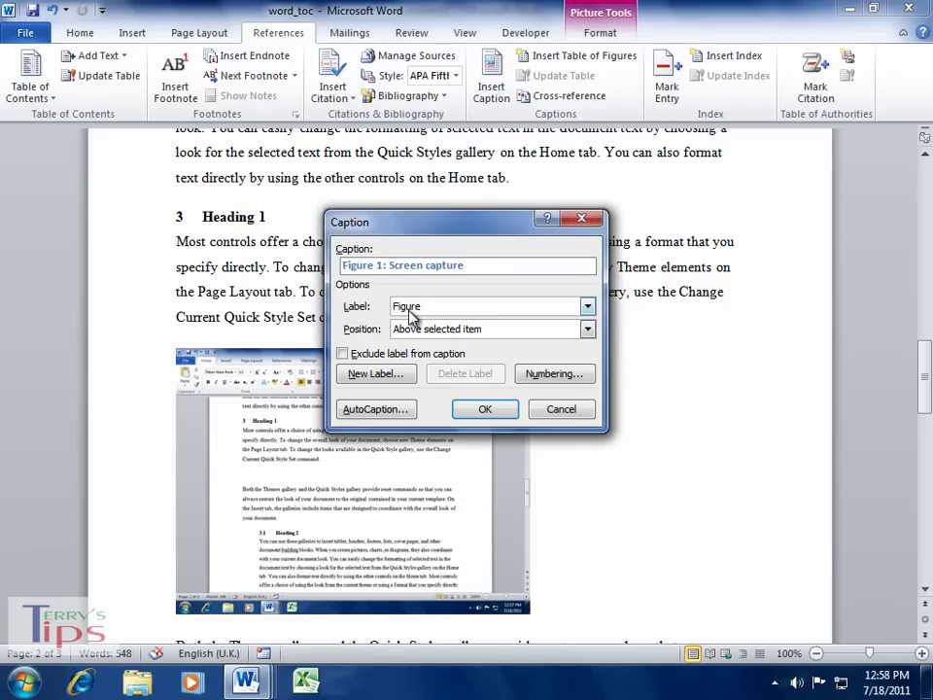
{"action": "left_click", "coordinate": [588, 307]}
{"action": "left_click", "coordinate": [587, 307]}
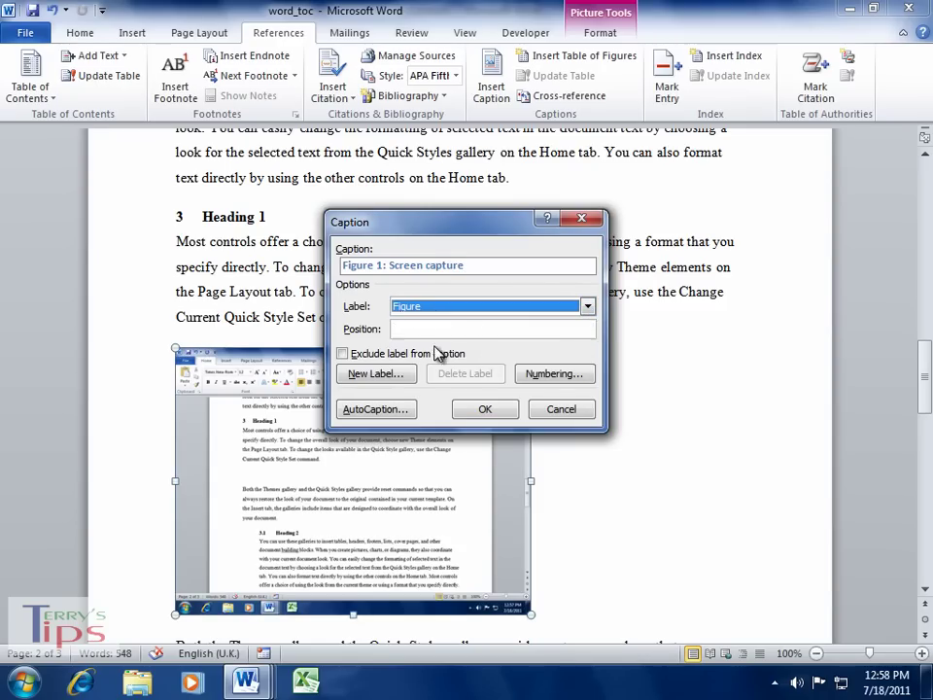
{"action": "left_click", "coordinate": [588, 330]}
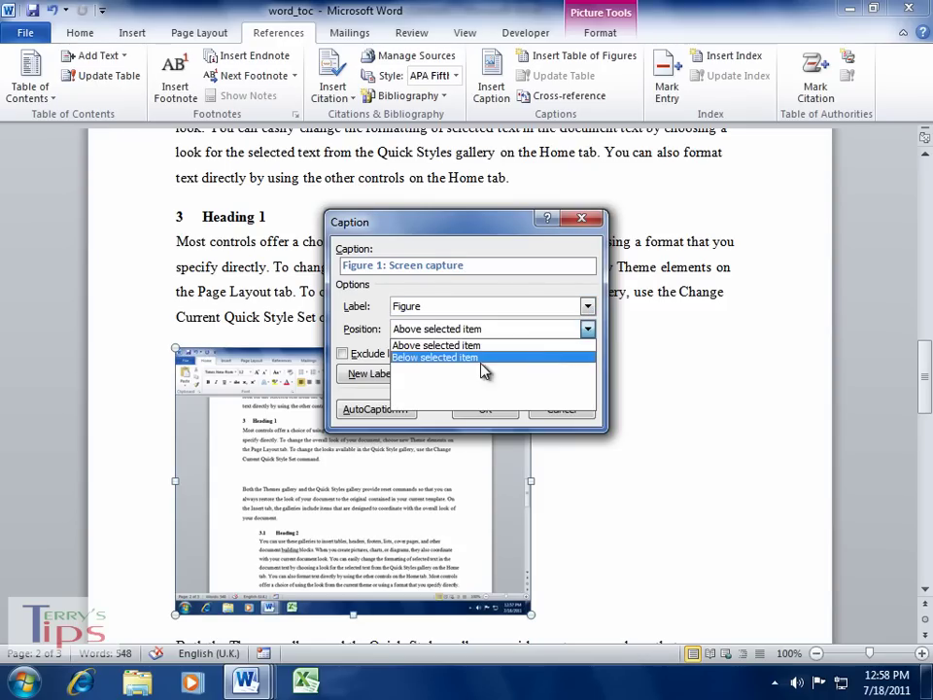
{"action": "left_click", "coordinate": [447, 347]}
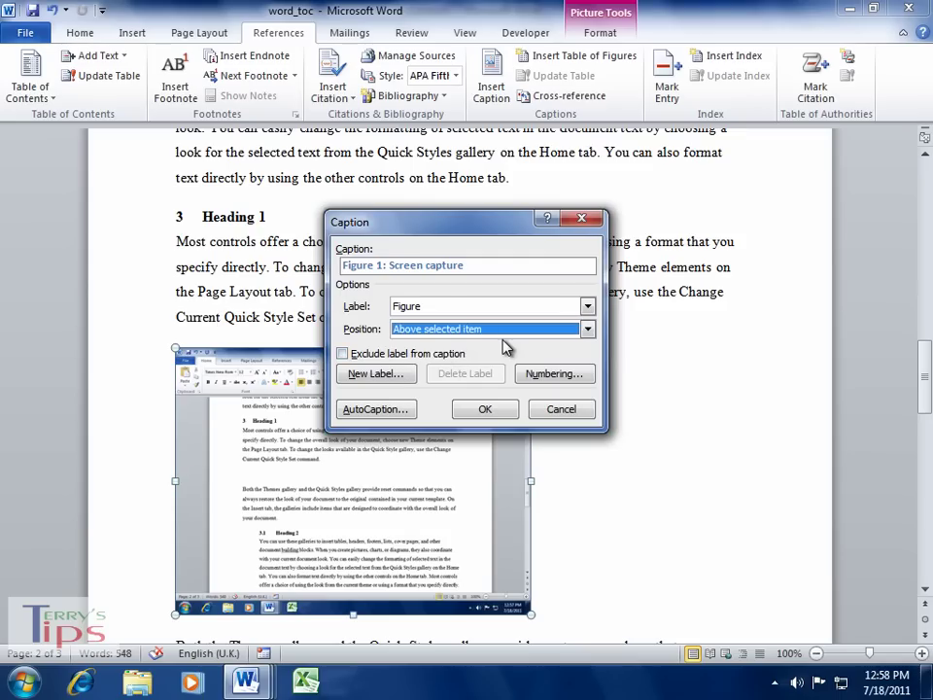
{"action": "left_click", "coordinate": [491, 413]}
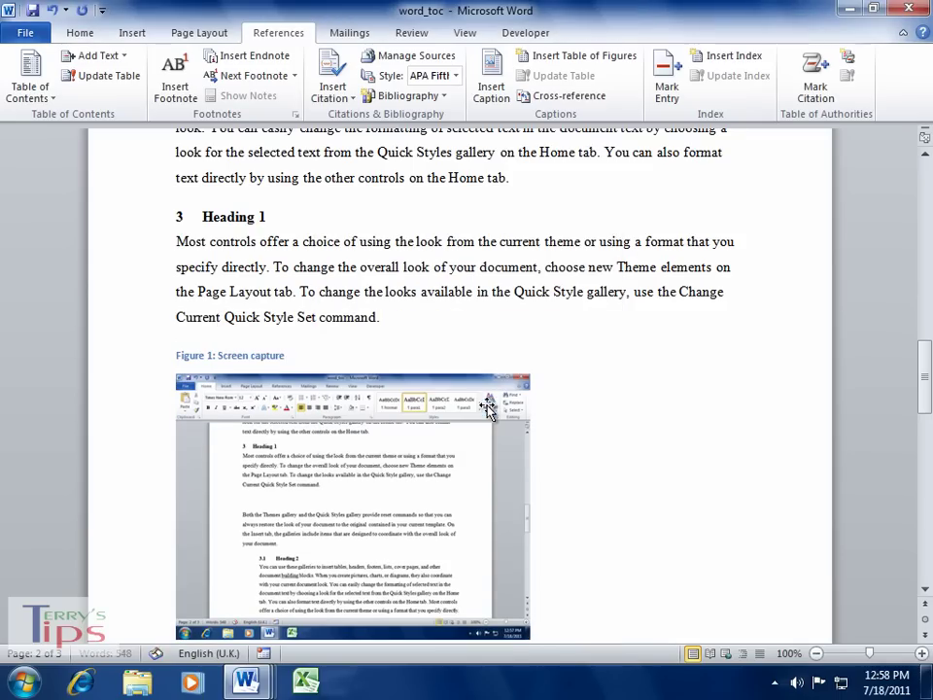
- Select the new caption line and set the Caption style to Show among this document's recommended styles
{"action": "left_click", "coordinate": [129, 366]}
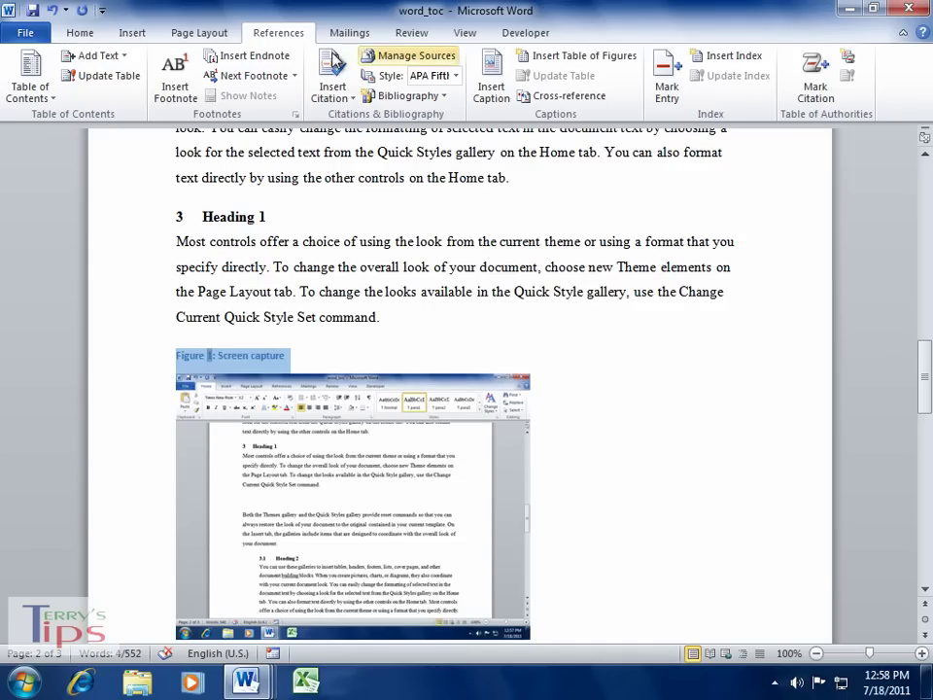
{"action": "left_click", "coordinate": [80, 36]}
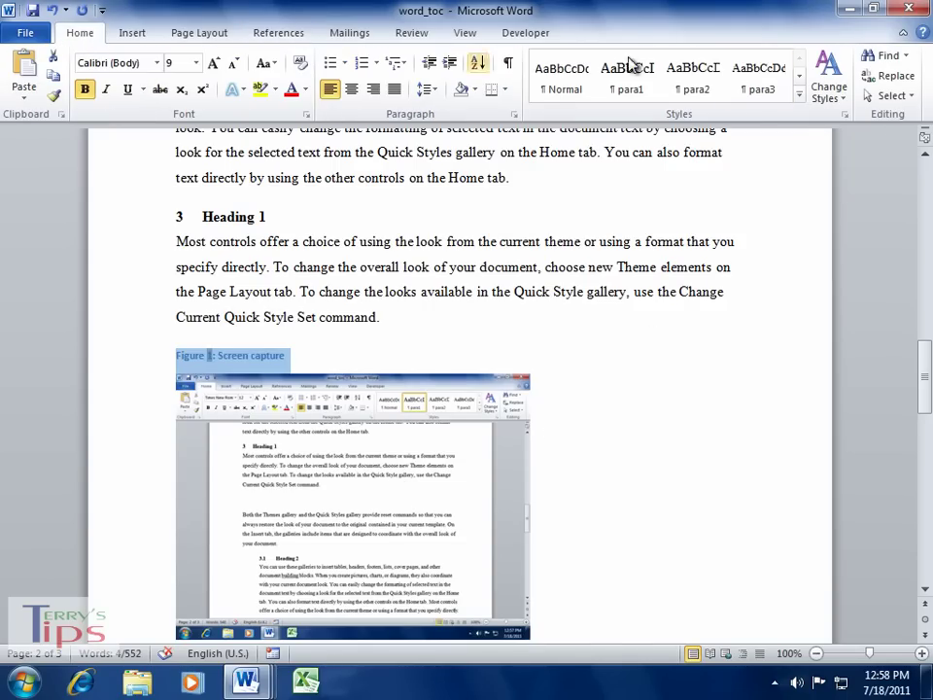
{"action": "left_click", "coordinate": [846, 116]}
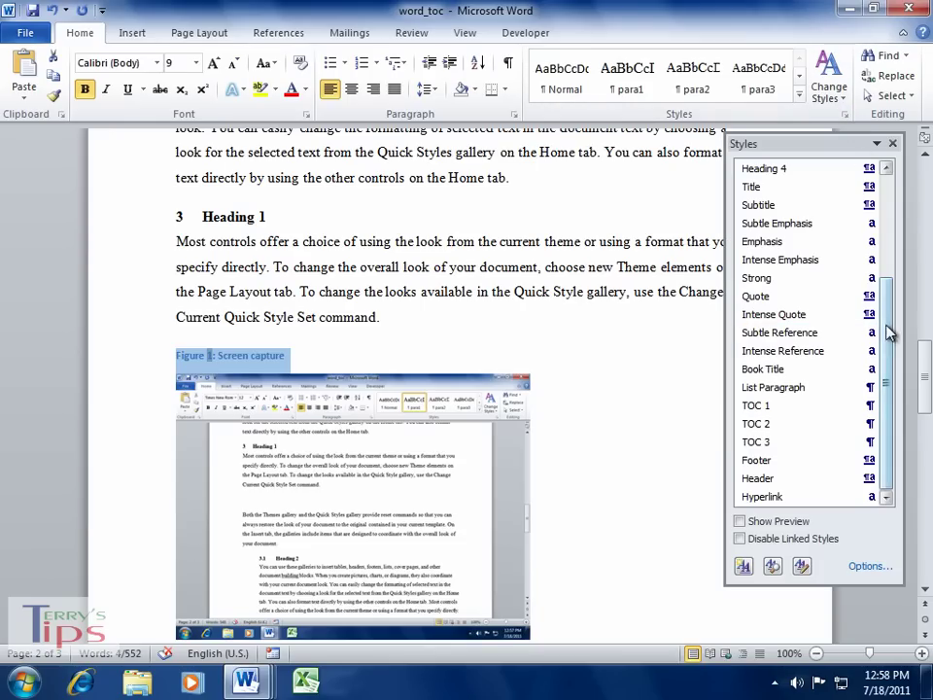
{"action": "mouse_move", "coordinate": [892, 350]}
{"action": "left_mouse_down"}
{"action": "mouse_move", "coordinate": [895, 206]}
{"action": "mouse_move", "coordinate": [884, 359]}
{"action": "left_mouse_up"}
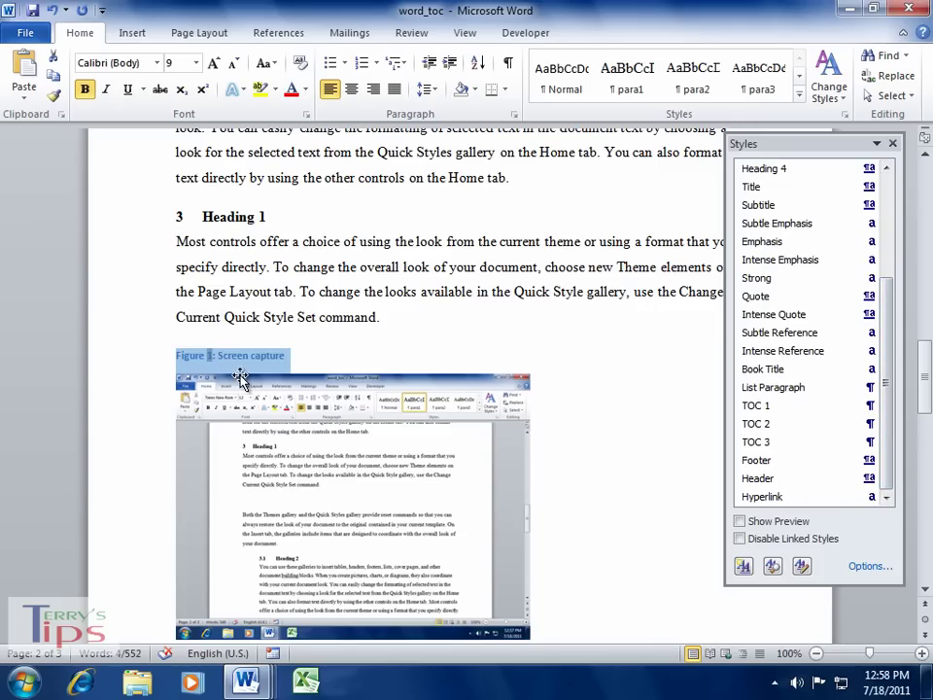
{"action": "left_click", "coordinate": [802, 575]}
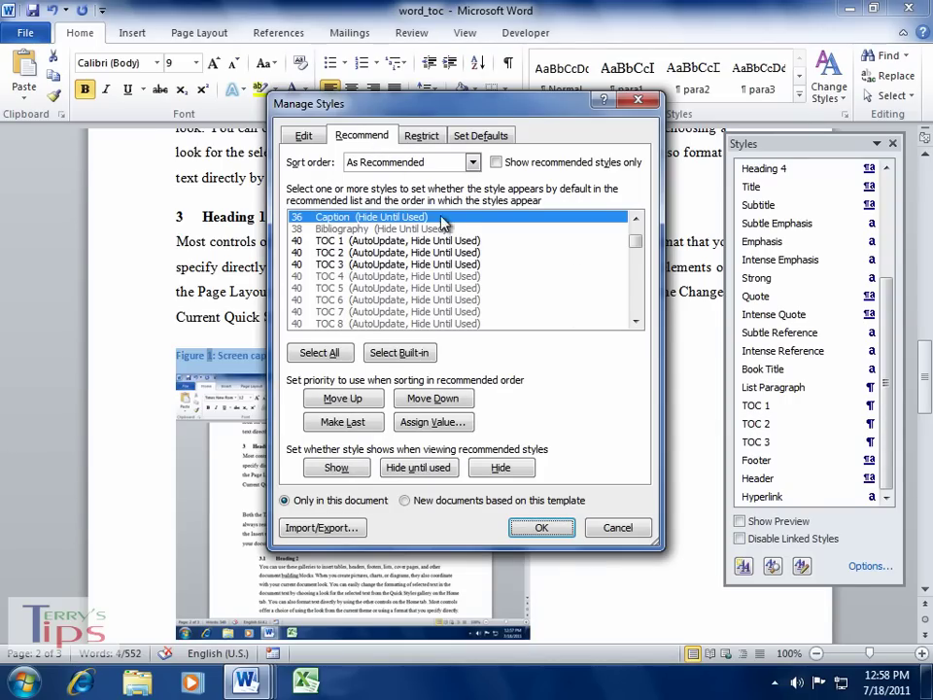
{"action": "left_click", "coordinate": [635, 219]}
{"action": "left_click", "coordinate": [635, 219]}
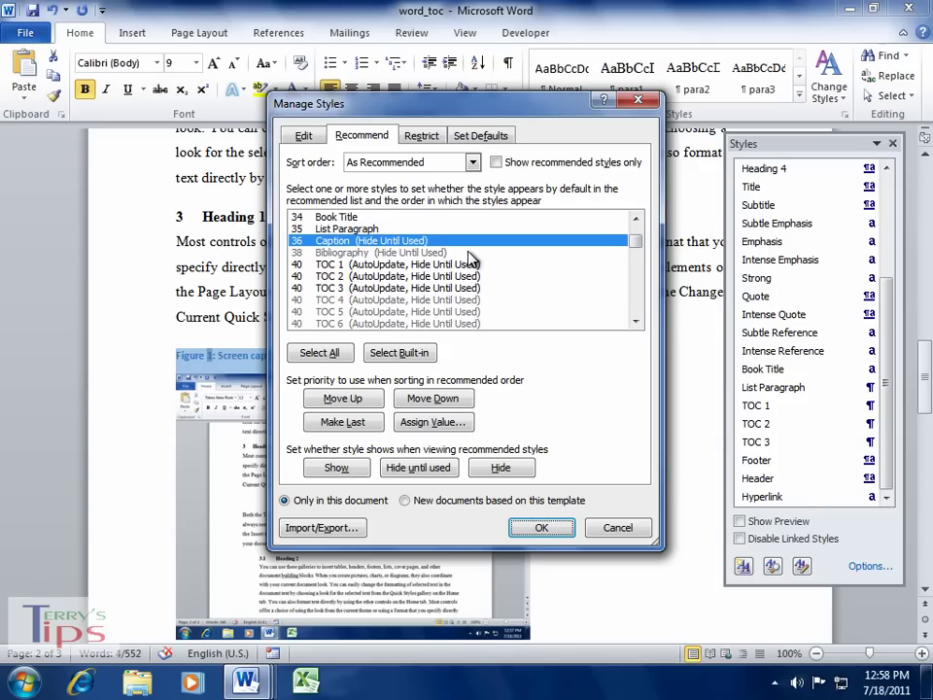
{"action": "left_click", "coordinate": [339, 468]}
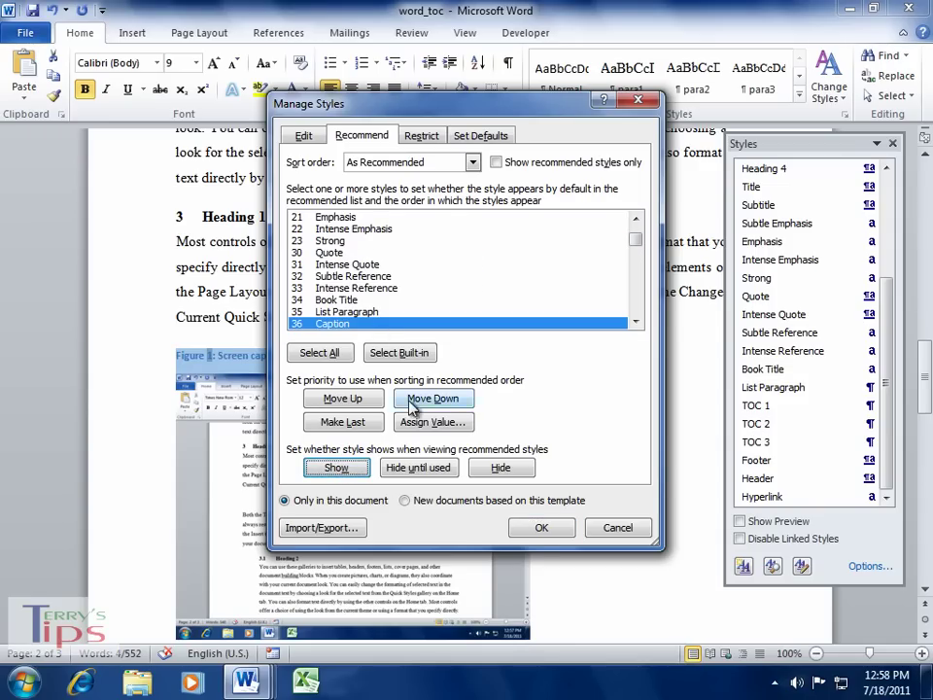
{"action": "left_click", "coordinate": [542, 528]}
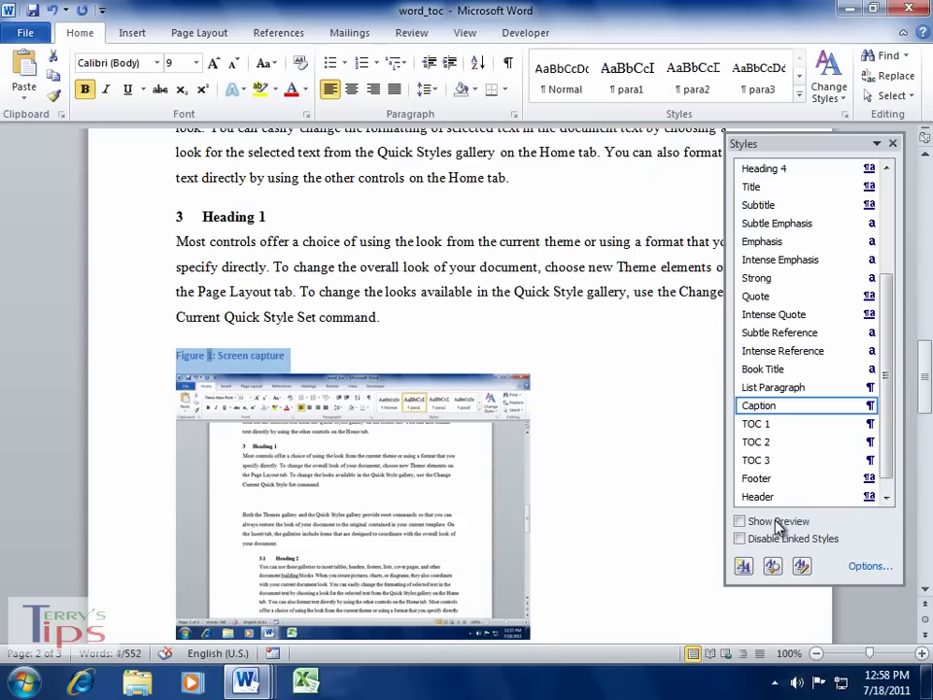
- Modify the Caption style to Times New Roman, 12 pt, with Automatic font colour, and close the style list
{"action": "mouse_move", "coordinate": [774, 417]}
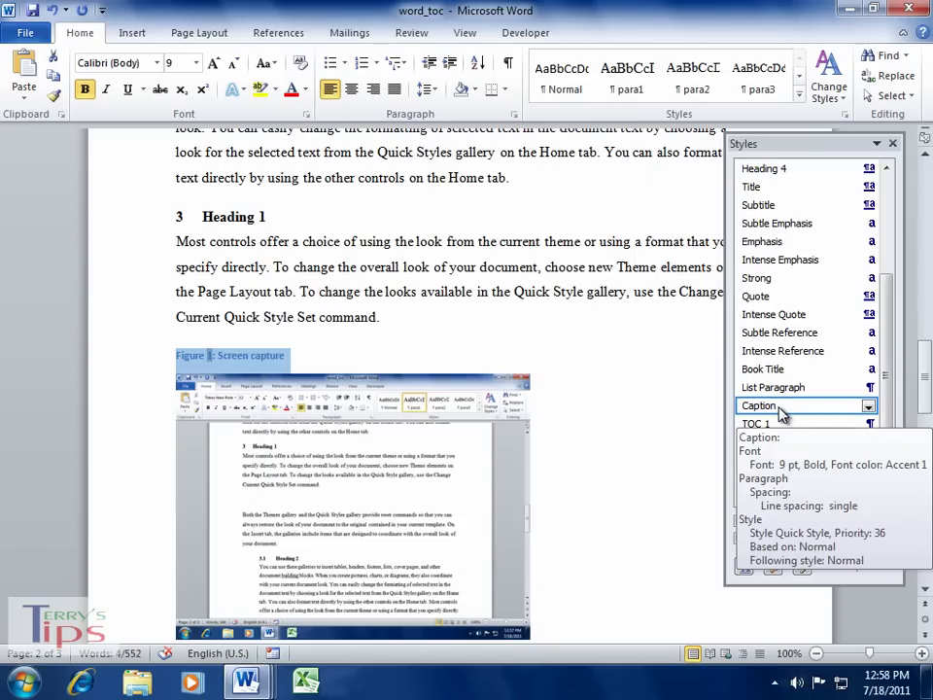
{"action": "left_click", "coordinate": [869, 407]}
{"action": "left_click", "coordinate": [698, 450]}
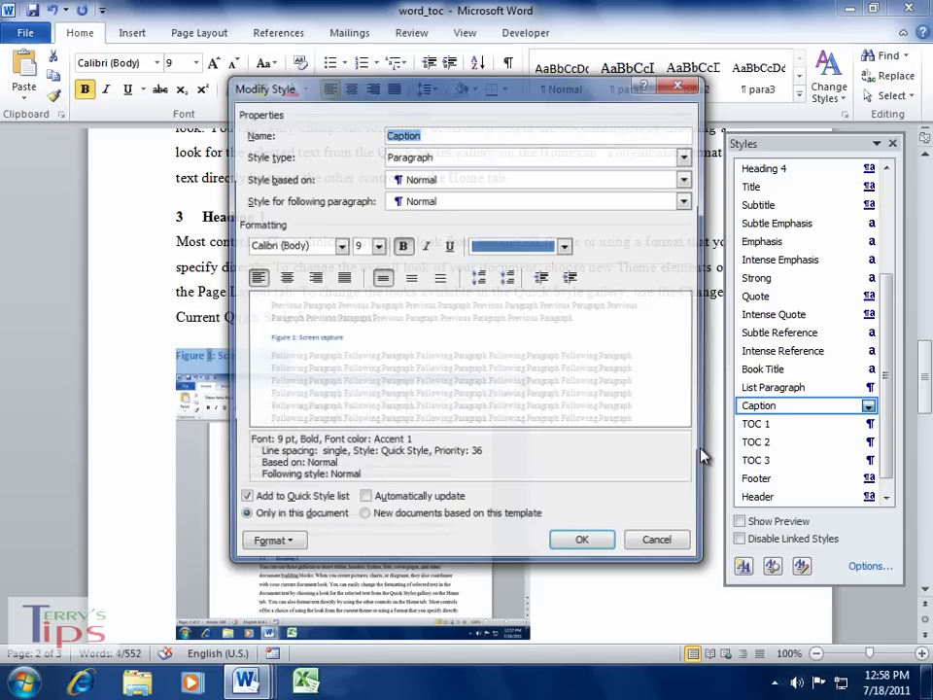
{"action": "left_click", "coordinate": [566, 248]}
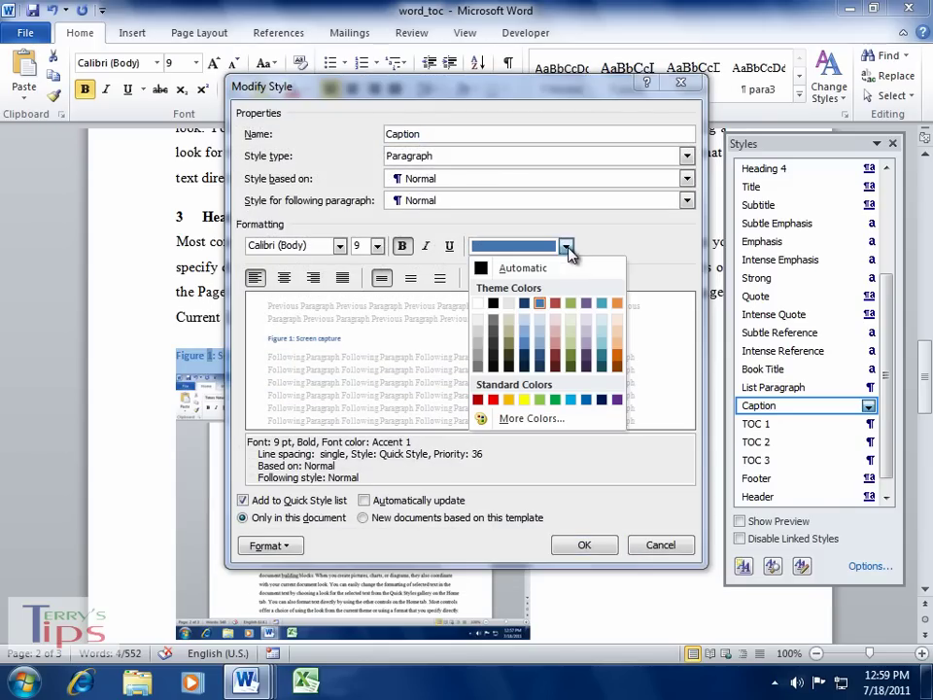
{"action": "left_click", "coordinate": [537, 203]}
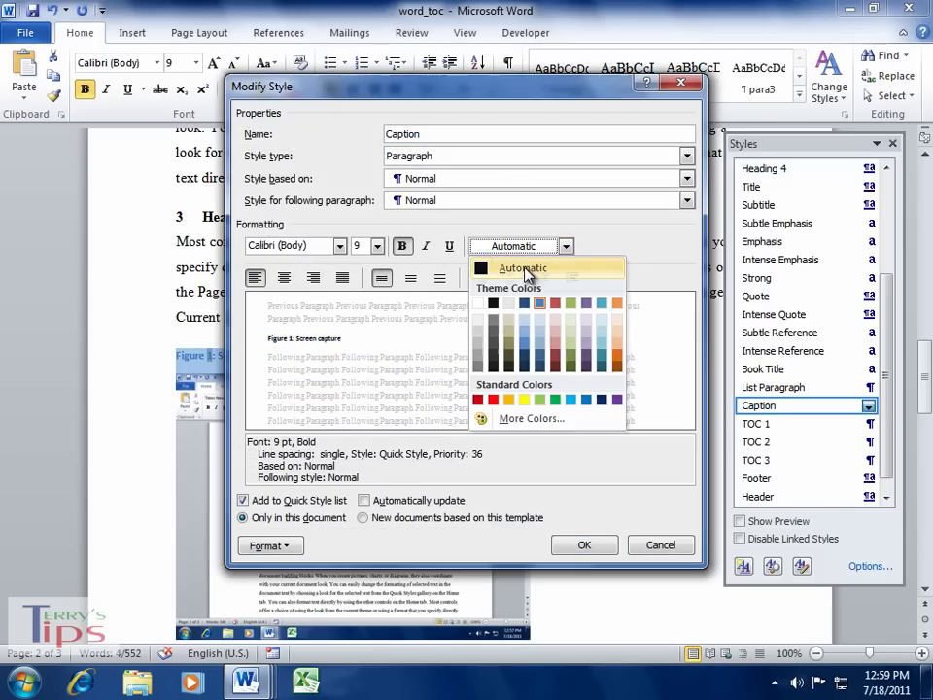
{"action": "left_click", "coordinate": [341, 246]}
{"action": "left_click", "coordinate": [331, 306]}
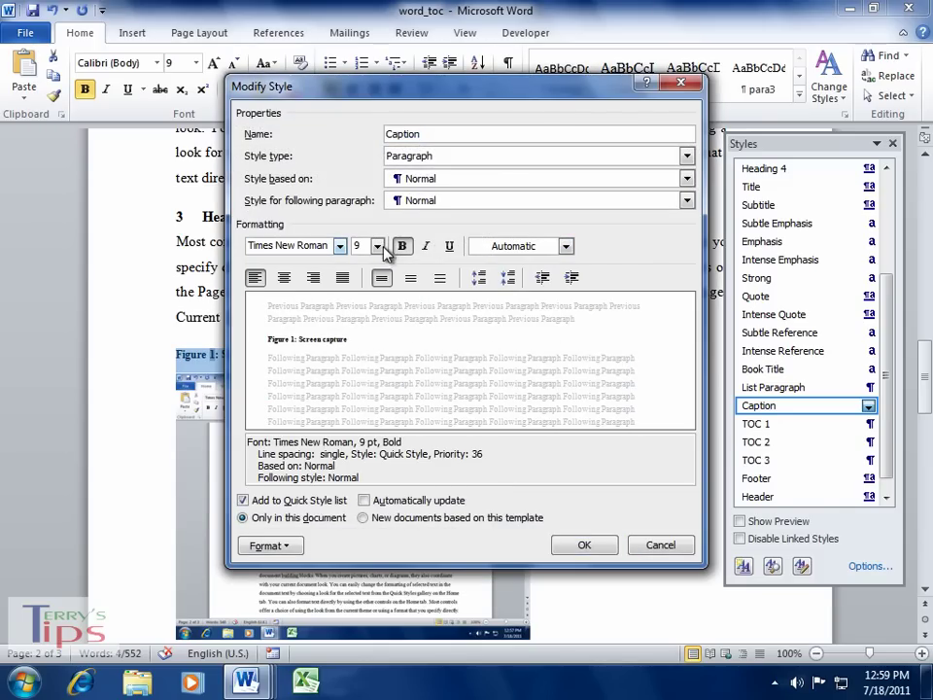
{"action": "left_click", "coordinate": [378, 247]}
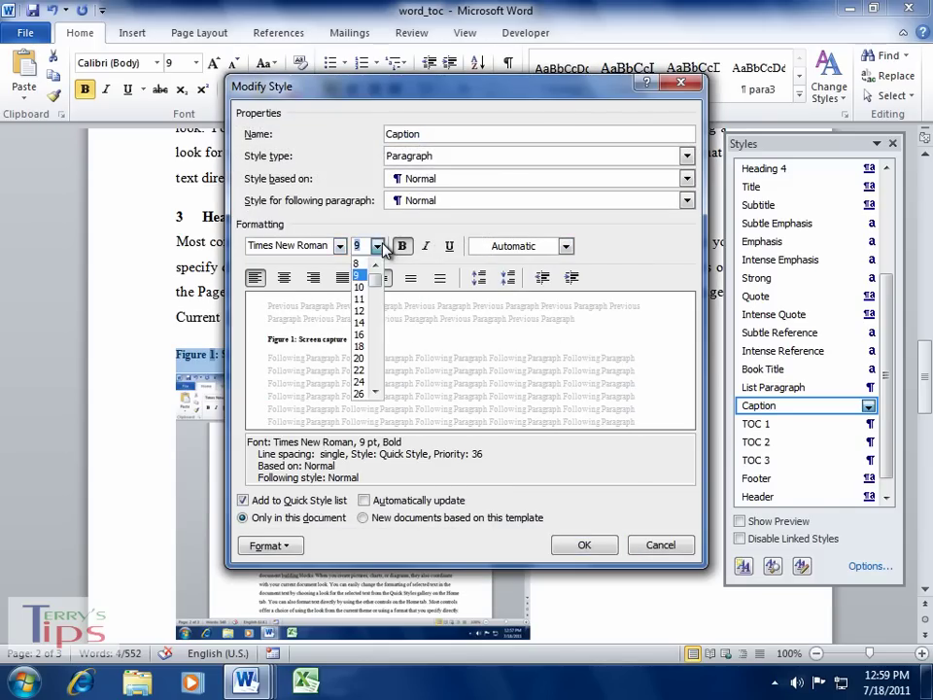
{"action": "left_click", "coordinate": [359, 311]}
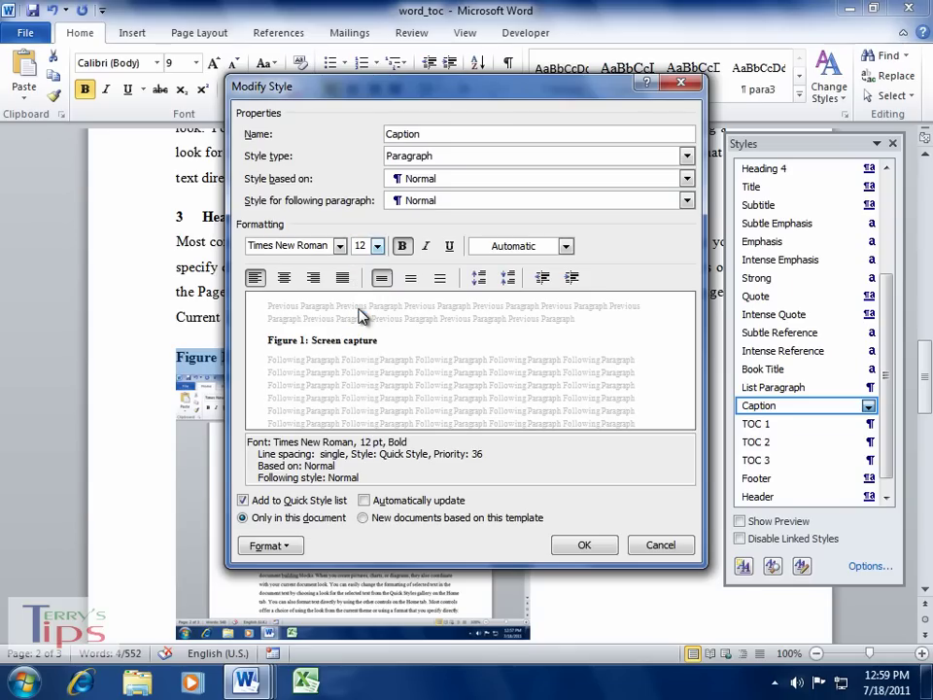
{"action": "left_click", "coordinate": [586, 544]}
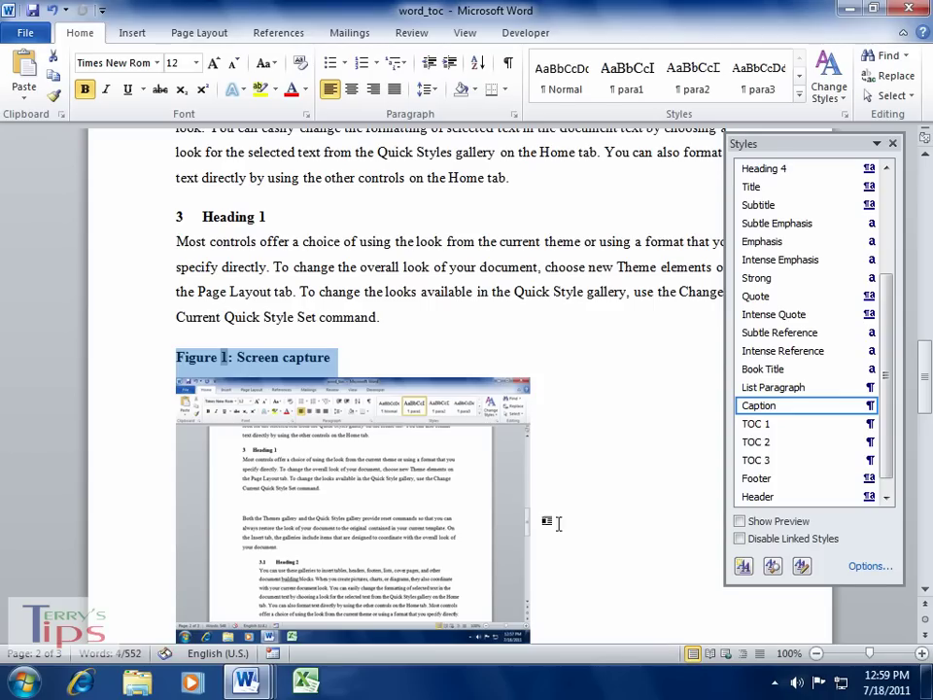
{"action": "left_click", "coordinate": [347, 365]}
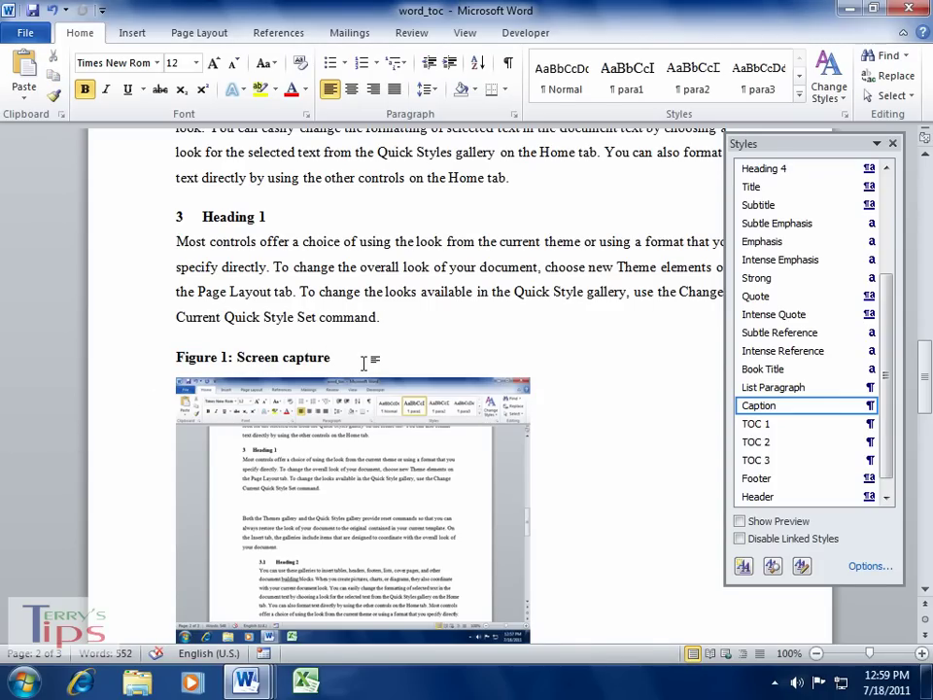
{"action": "left_click", "coordinate": [892, 143]}
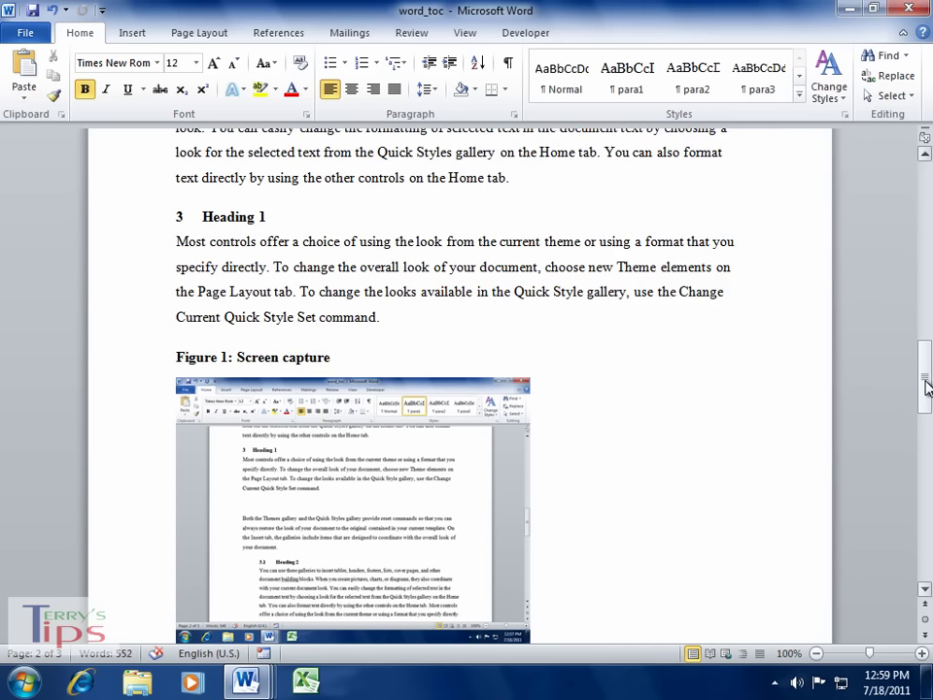
- Split section 1's paragraph after "of your document." and paste the copied screenshot into a new empty paragraph there
{"action": "left_click_drag", "start_coordinate": [927, 387], "coordinate": [929, 352]}
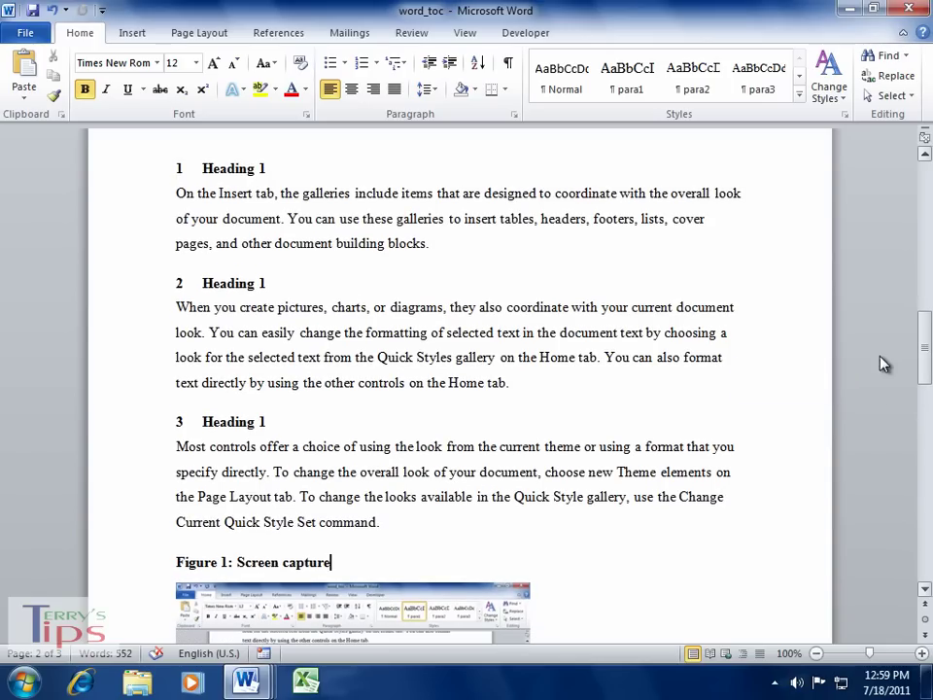
{"action": "left_click", "coordinate": [289, 218]}
{"action": "key", "text": "Return"}
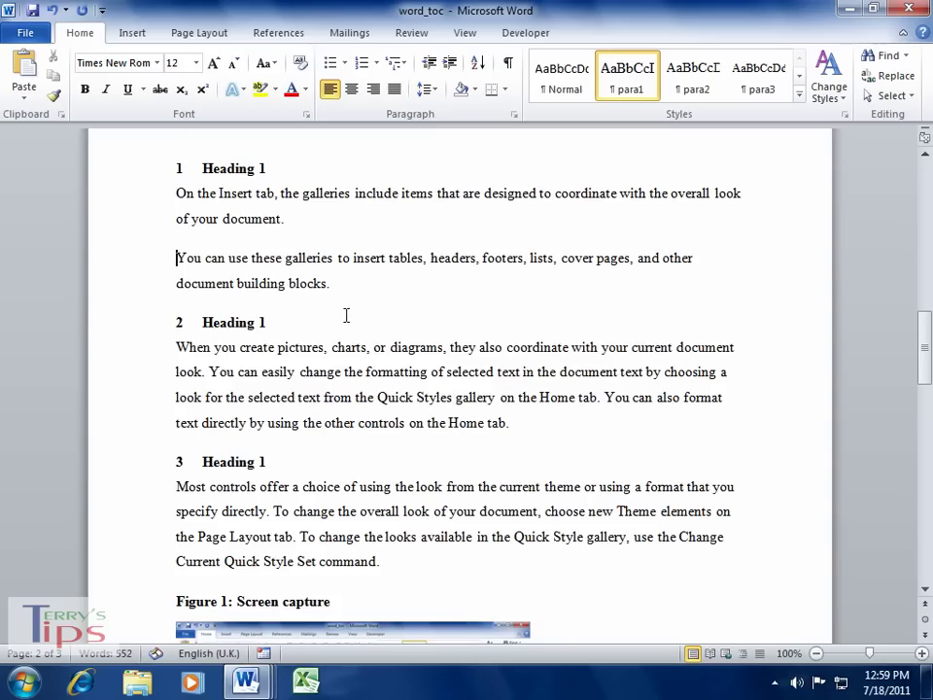
{"action": "key", "text": "Return"}
{"action": "left_click", "coordinate": [190, 256]}
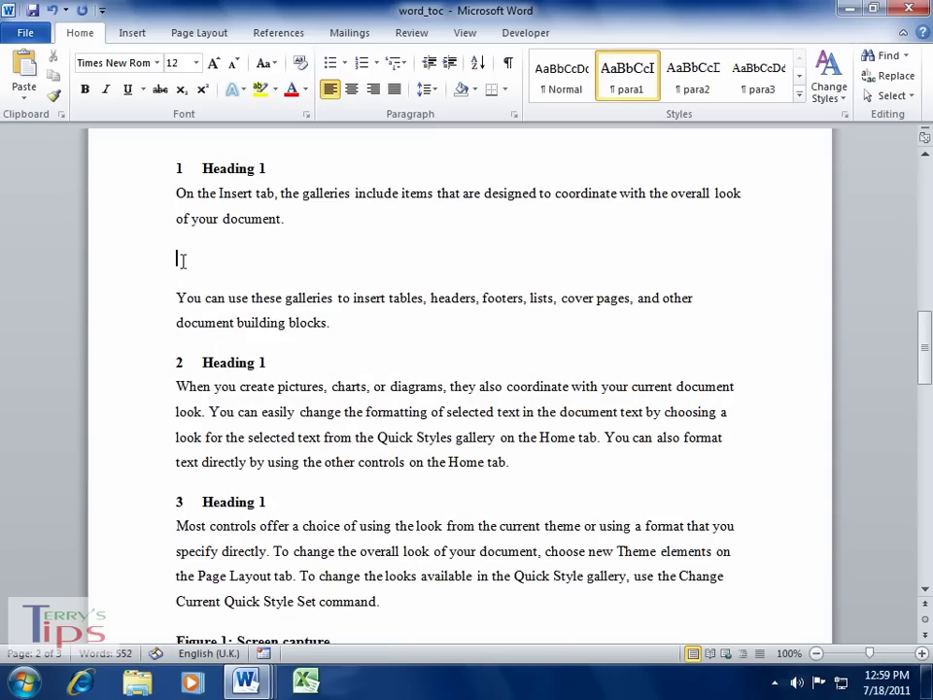
{"action": "right_click", "coordinate": [187, 265]}
{"action": "left_click", "coordinate": [220, 332]}
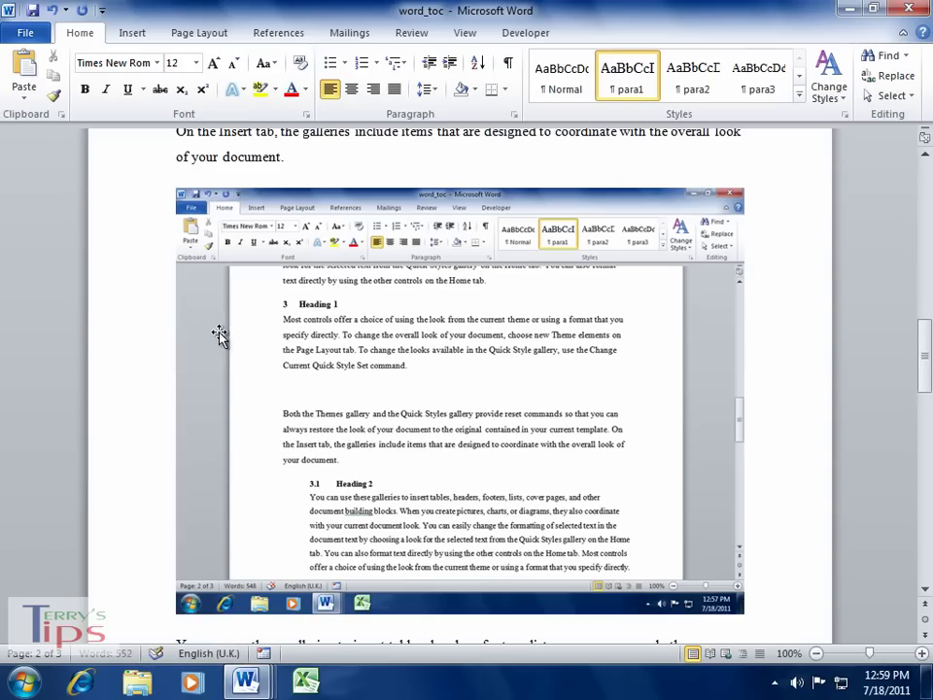
- Shrink the screenshot in section 1 proportionally to about half its original width
{"action": "left_click", "coordinate": [608, 428]}
{"action": "left_click_drag", "start_coordinate": [744, 188], "coordinate": [443, 486]}
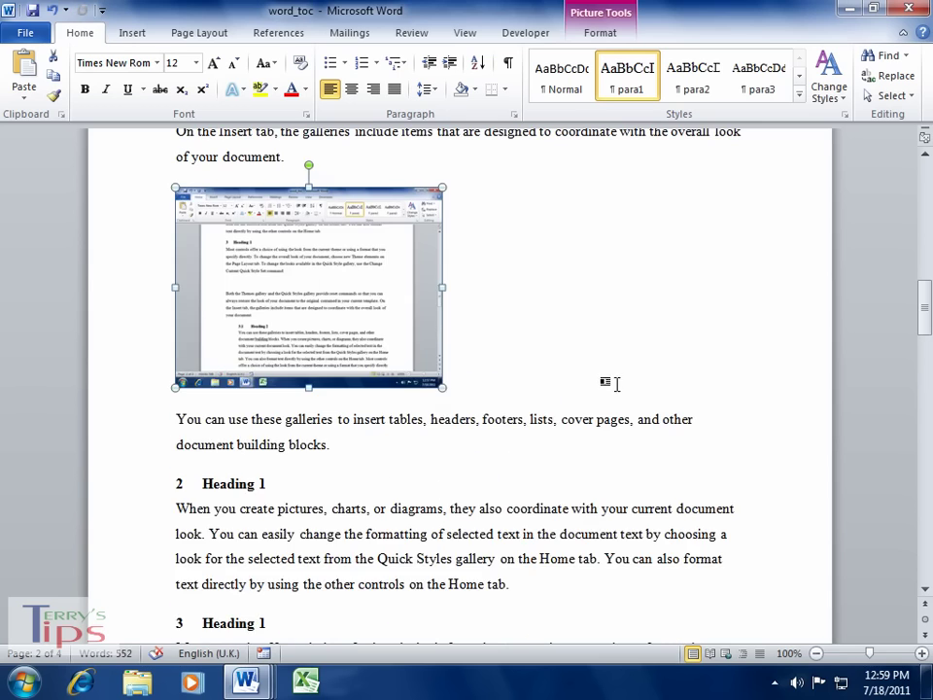
{"action": "scroll", "coordinate": [617, 388], "scroll_direction": "up", "scroll_amount": 3}
{"action": "scroll", "coordinate": [616, 393], "scroll_direction": "down", "scroll_amount": 10}
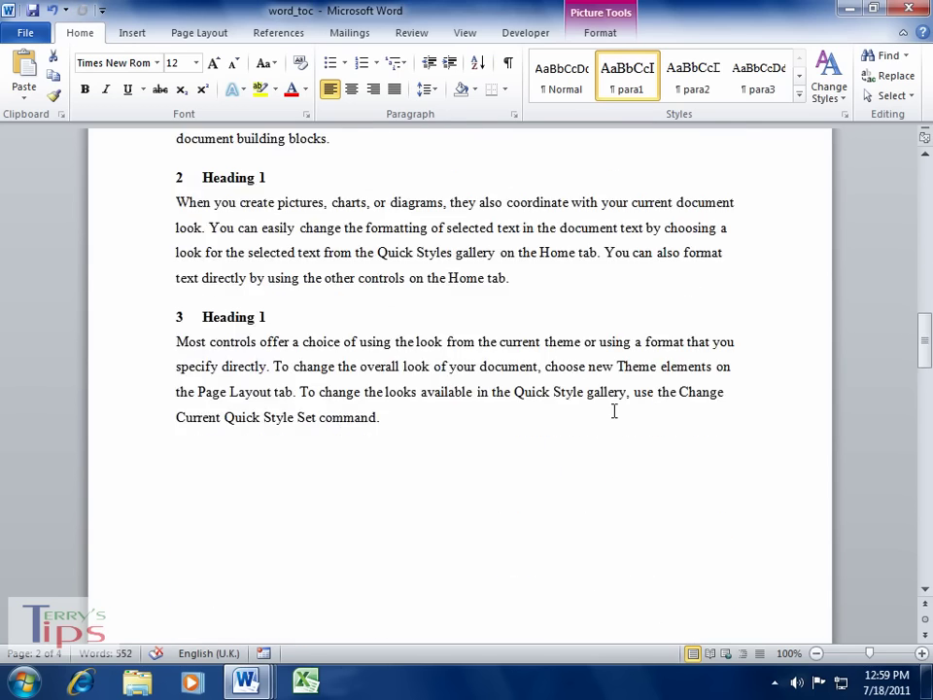
- Shrink the "Screen capture" figure above section 3's "Both the Themes gallery" paragraph proportionally to about half its width
{"action": "scroll", "coordinate": [614, 400], "scroll_direction": "up", "scroll_amount": 9}
{"action": "scroll", "coordinate": [611, 361], "scroll_direction": "down", "scroll_amount": 15}
{"action": "scroll", "coordinate": [617, 366], "scroll_direction": "down", "scroll_amount": 4}
{"action": "left_click", "coordinate": [525, 285]}
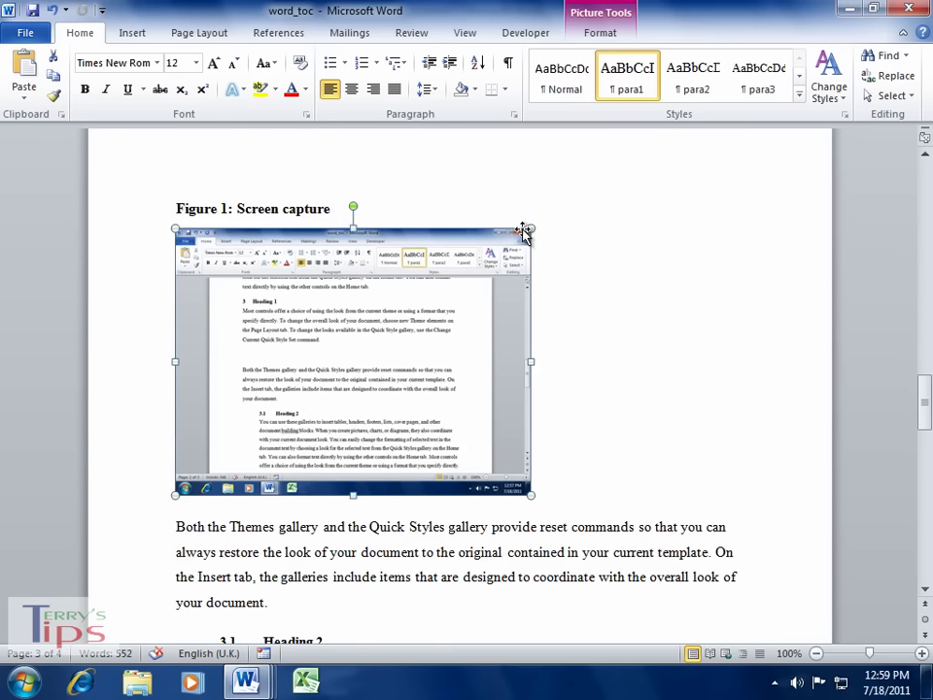
{"action": "left_click_drag", "start_coordinate": [532, 226], "coordinate": [397, 357]}
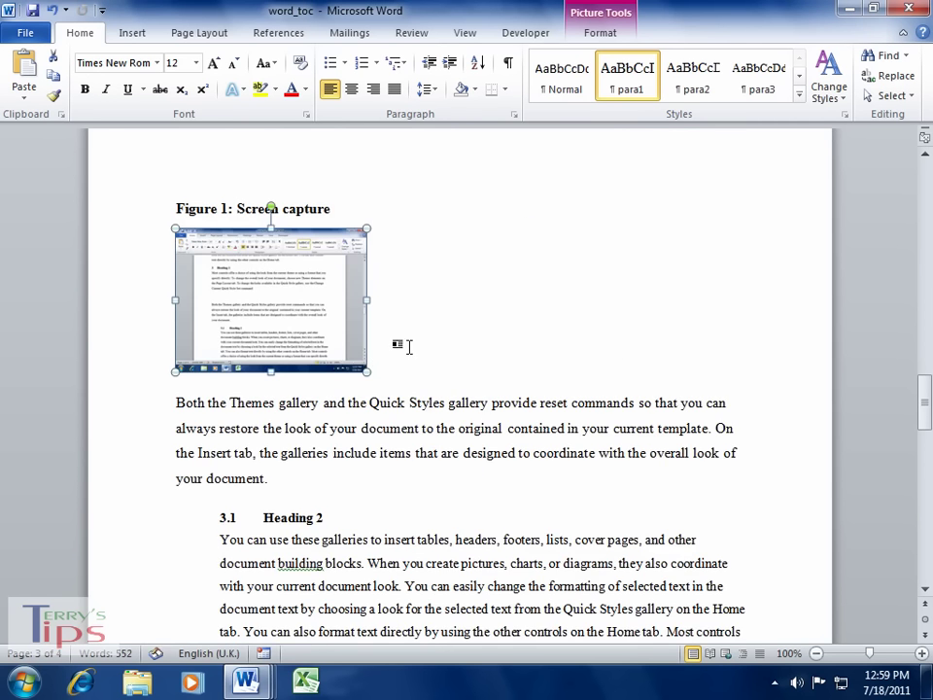
- Shrink the screenshot in section 1 proportionally to about two-thirds of its width, close to the size of section 3's screenshot
{"action": "scroll", "coordinate": [477, 350], "scroll_direction": "up", "scroll_amount": 15}
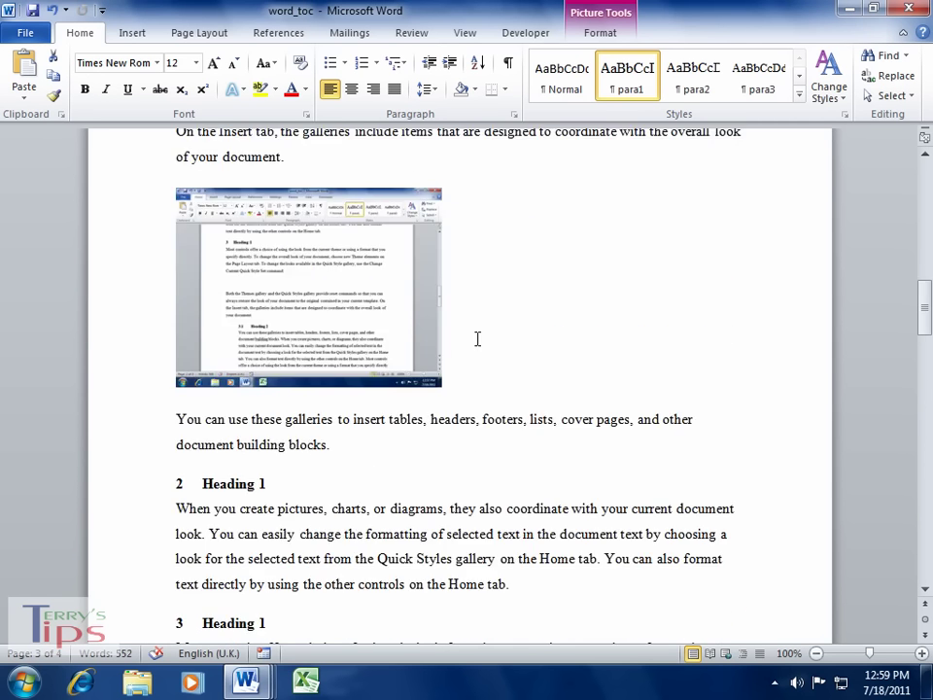
{"action": "left_click", "coordinate": [385, 417]}
{"action": "left_click_drag", "start_coordinate": [439, 361], "coordinate": [356, 465]}
- Insert the caption "Figure 1: Screen capture again" above section 1's screenshot, using the Figure label
{"action": "scroll", "coordinate": [465, 410], "scroll_direction": "down", "scroll_amount": 10}
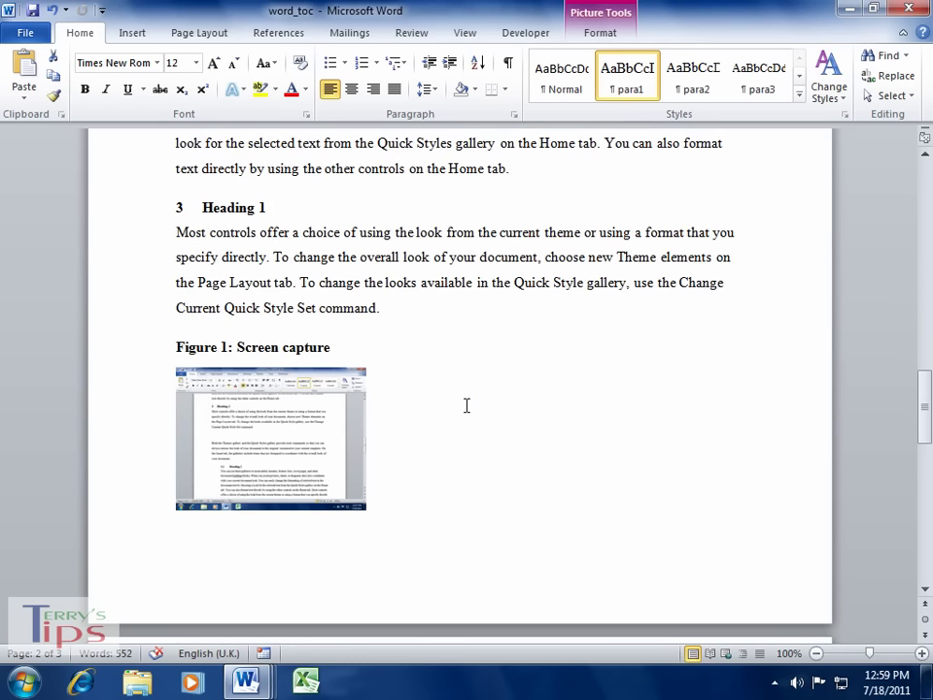
{"action": "scroll", "coordinate": [484, 379], "scroll_direction": "up", "scroll_amount": 10}
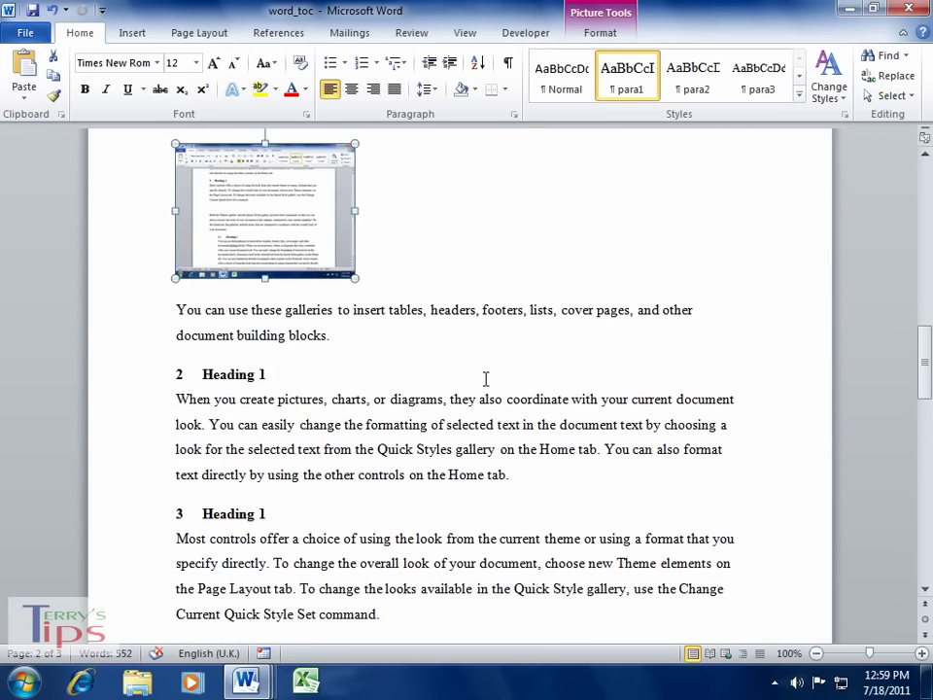
{"action": "left_click", "coordinate": [277, 35]}
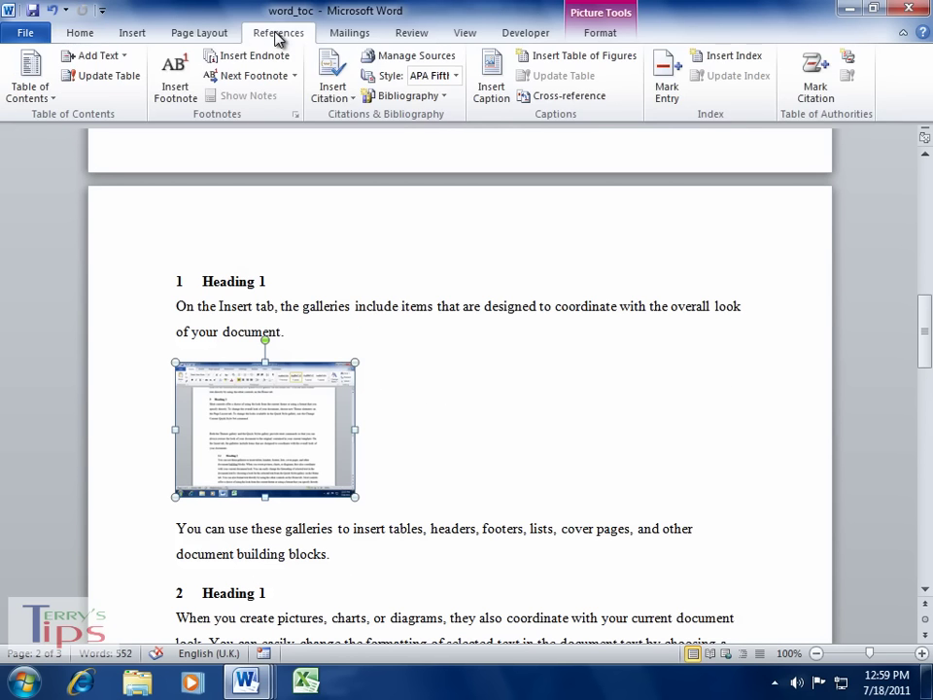
{"action": "left_click", "coordinate": [493, 92]}
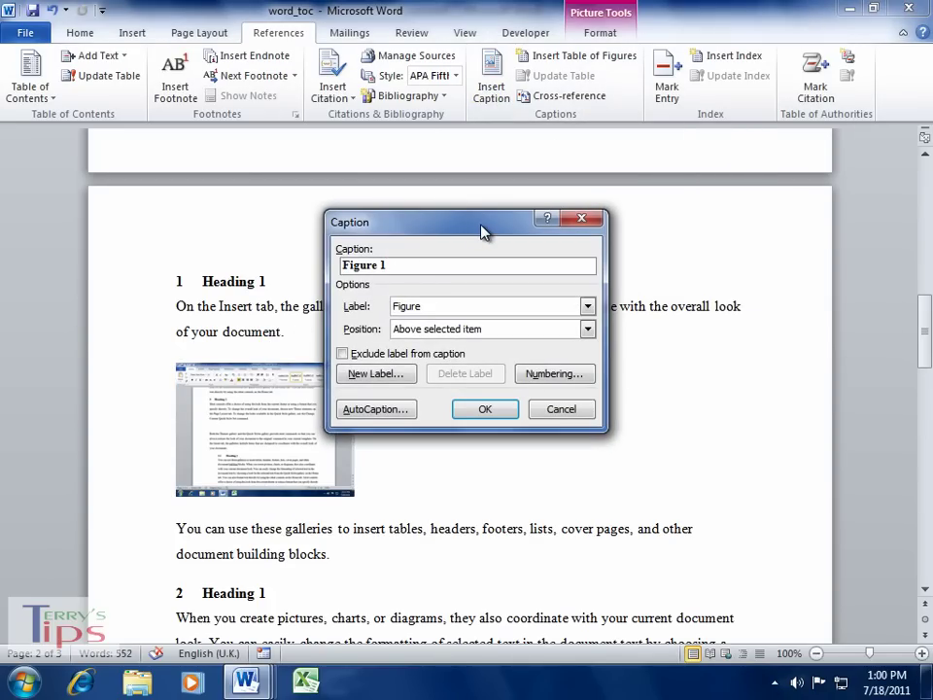
{"action": "type", "text": ": Screen capture again"}
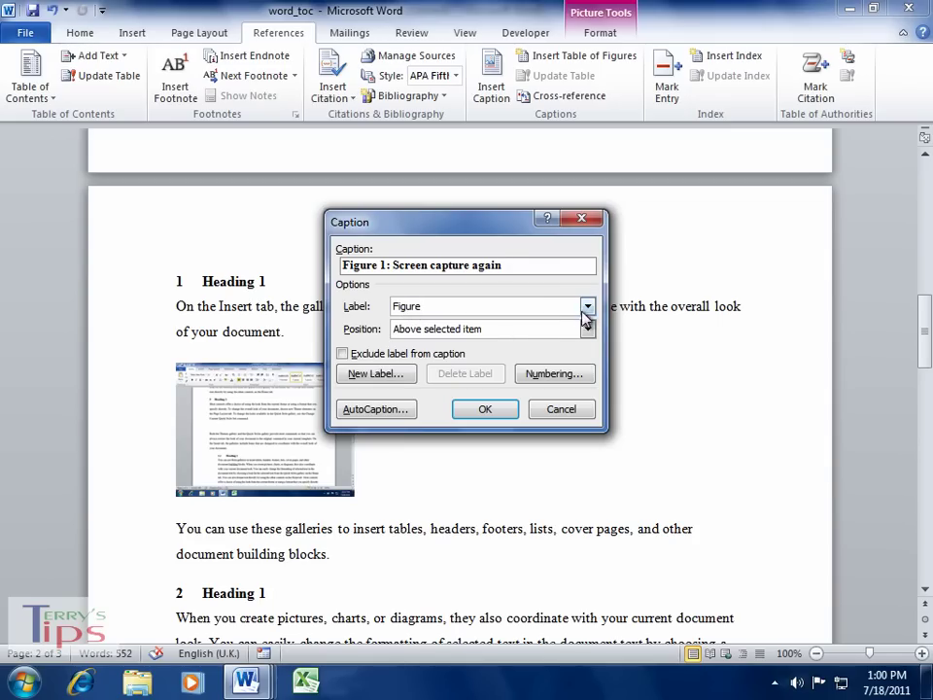
{"action": "left_click", "coordinate": [500, 413]}
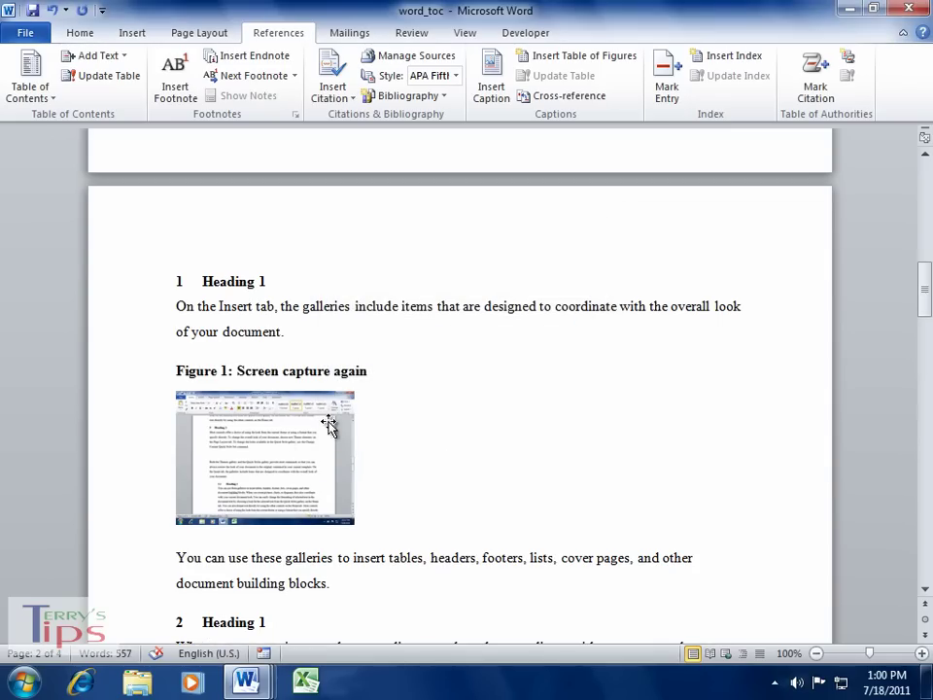
- Insert a table of figures below the table of contents on page 1, using the Figure caption label, template format and dotted tab leader
{"action": "scroll", "coordinate": [350, 423], "scroll_direction": "down", "scroll_amount": 6}
{"action": "scroll", "coordinate": [356, 413], "scroll_direction": "down", "scroll_amount": 5}
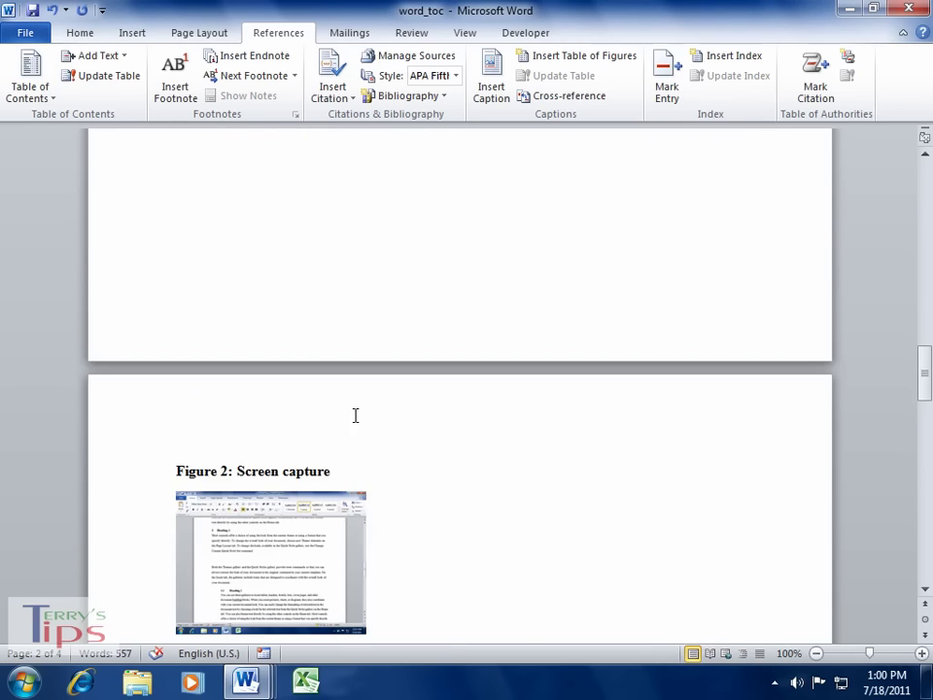
{"action": "scroll", "coordinate": [355, 540], "scroll_direction": "up", "scroll_amount": 8}
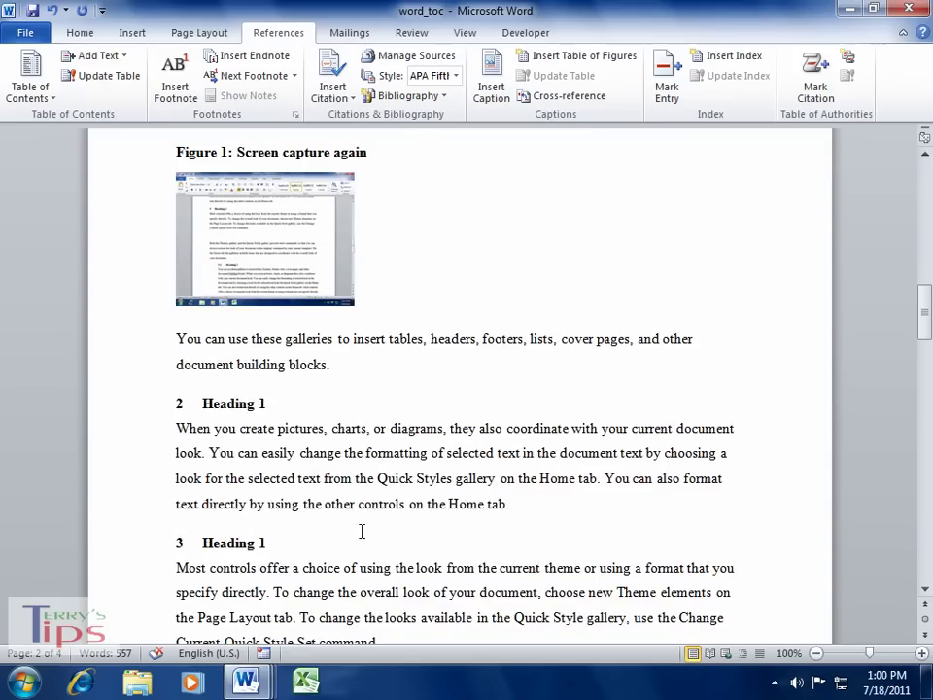
{"action": "scroll", "coordinate": [382, 493], "scroll_direction": "up", "scroll_amount": 2}
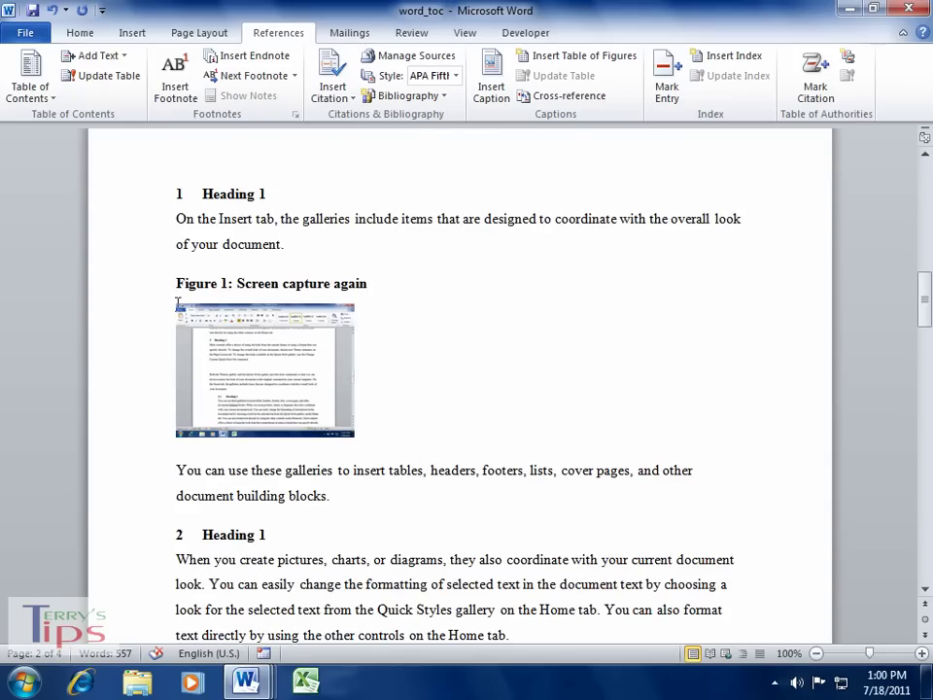
{"action": "left_click", "coordinate": [395, 284]}
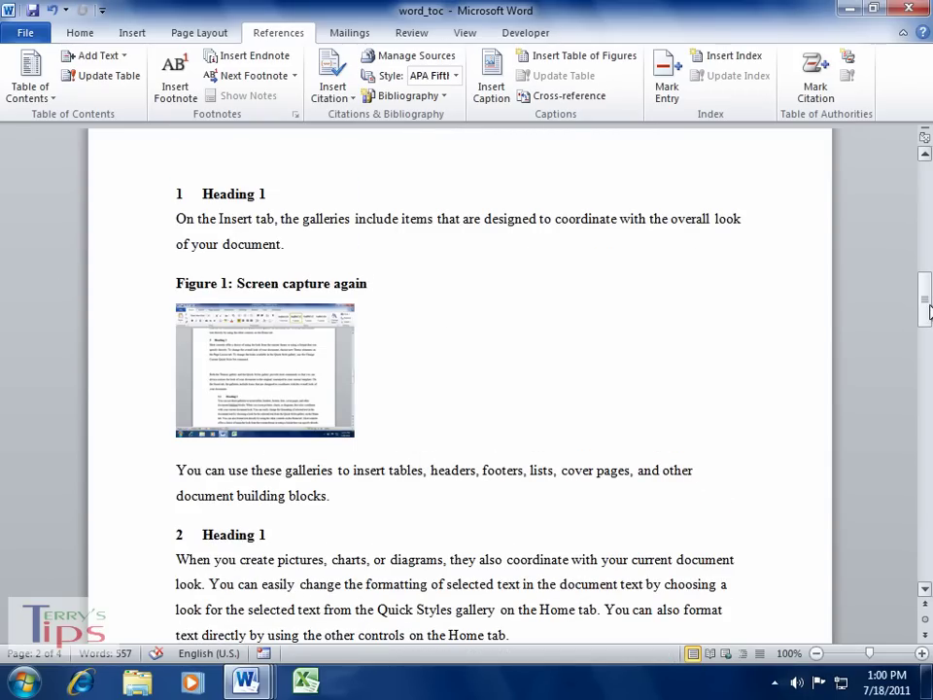
{"action": "left_click_drag", "start_coordinate": [929, 311], "coordinate": [927, 195]}
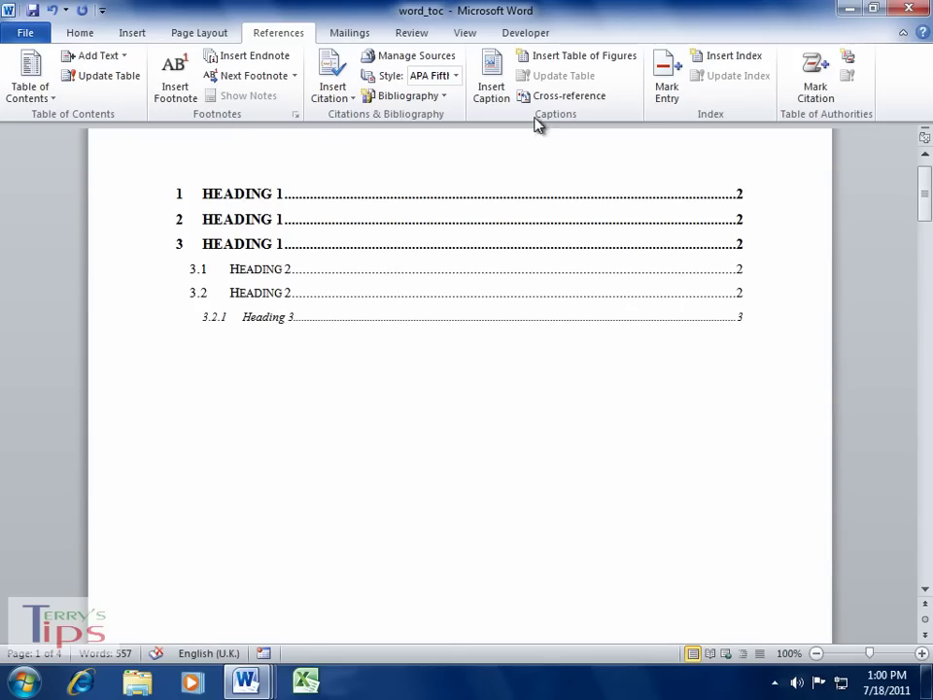
{"action": "left_click", "coordinate": [569, 59]}
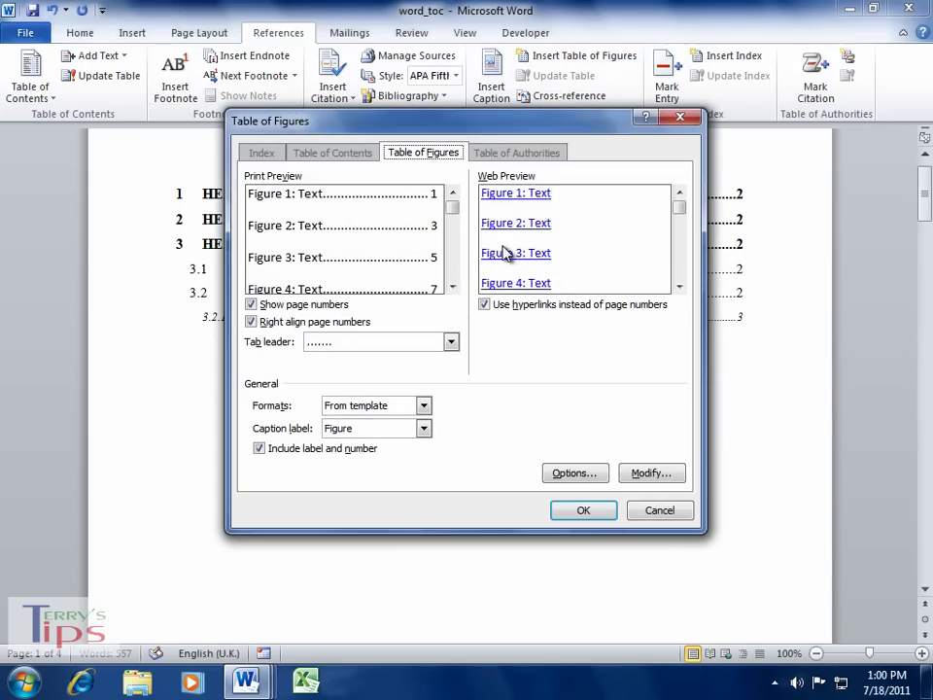
{"action": "left_click", "coordinate": [574, 475]}
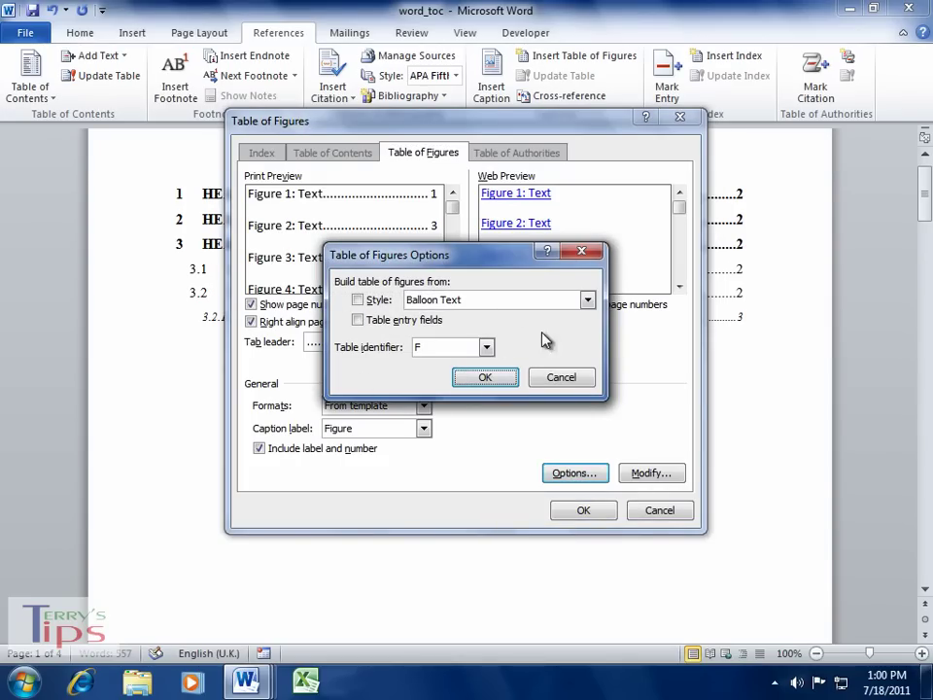
{"action": "left_click", "coordinate": [484, 379]}
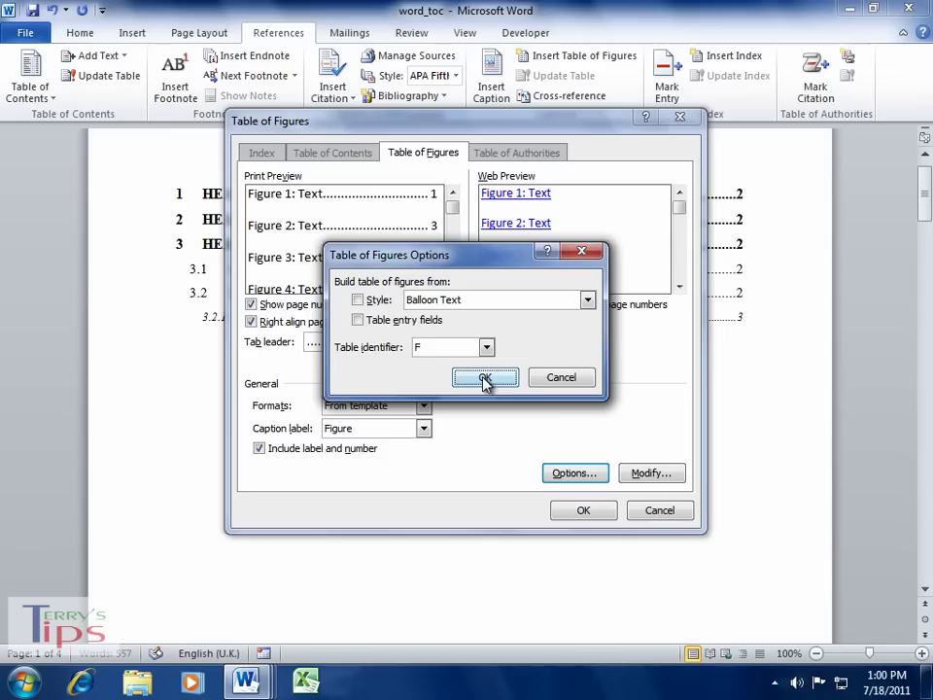
{"action": "left_click", "coordinate": [580, 511]}
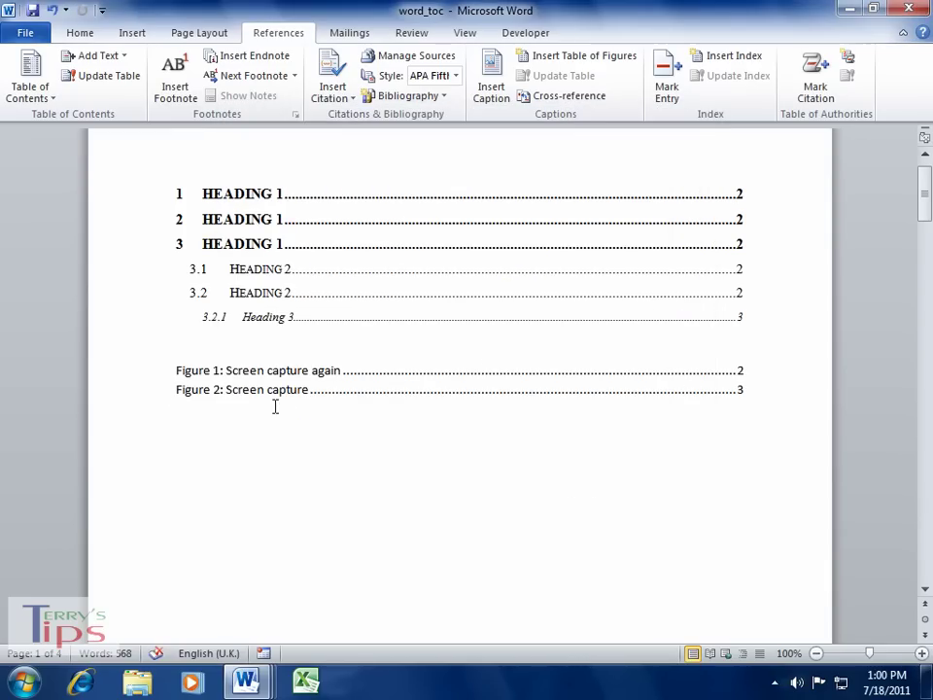